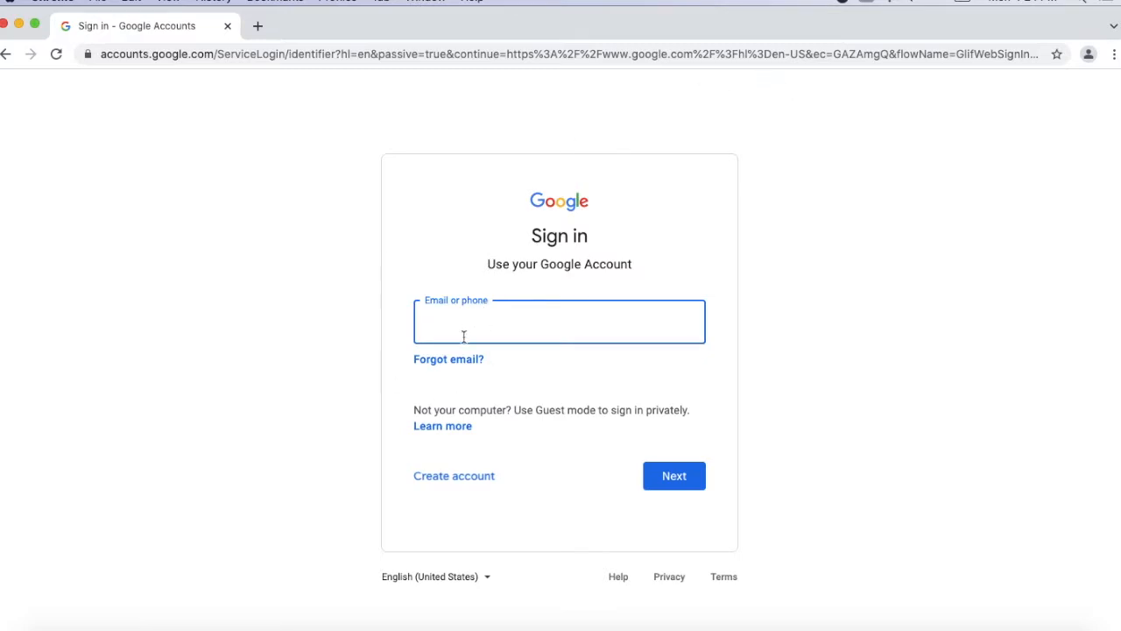
Step: Start creating a personal Google account and choose to use a current email address instead of a new Gmail username
left_click(455, 484)
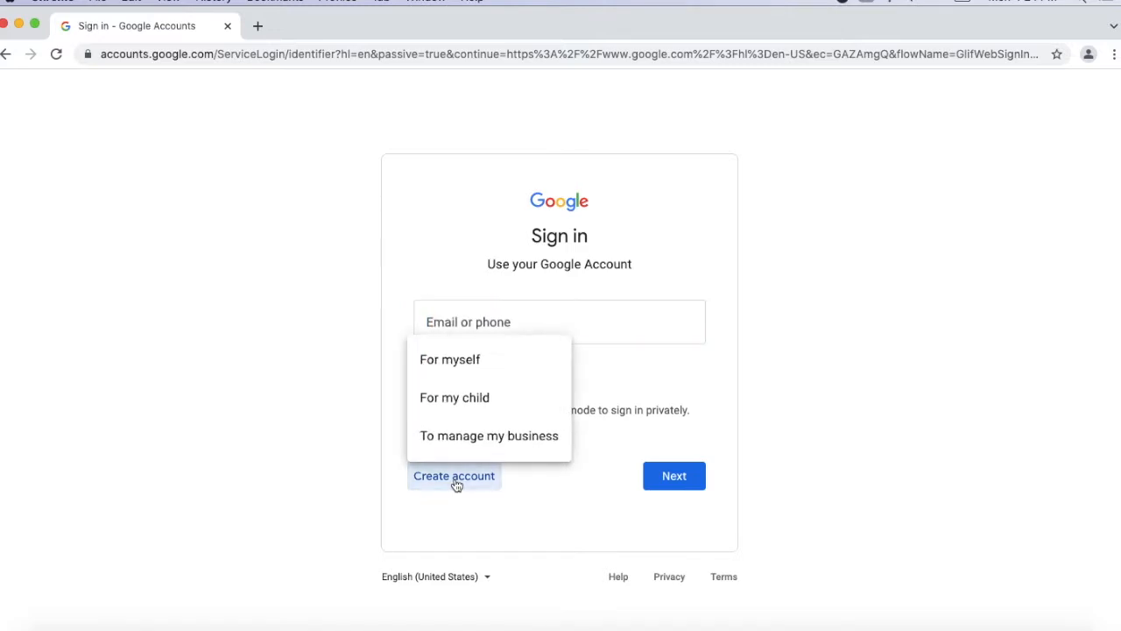
left_click(451, 368)
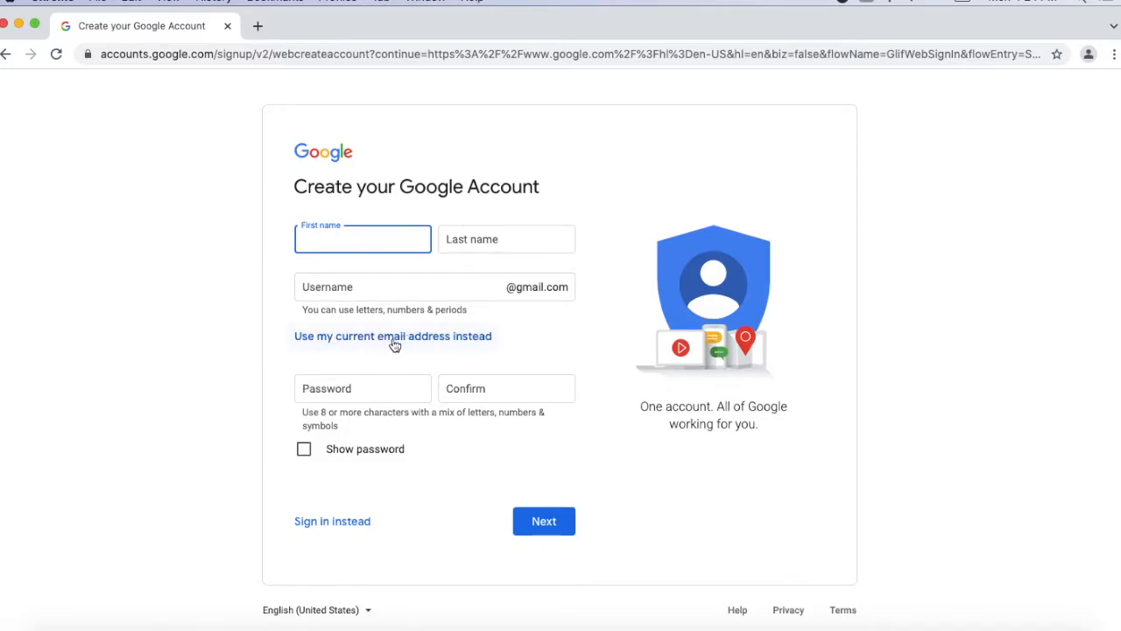
left_click(445, 340)
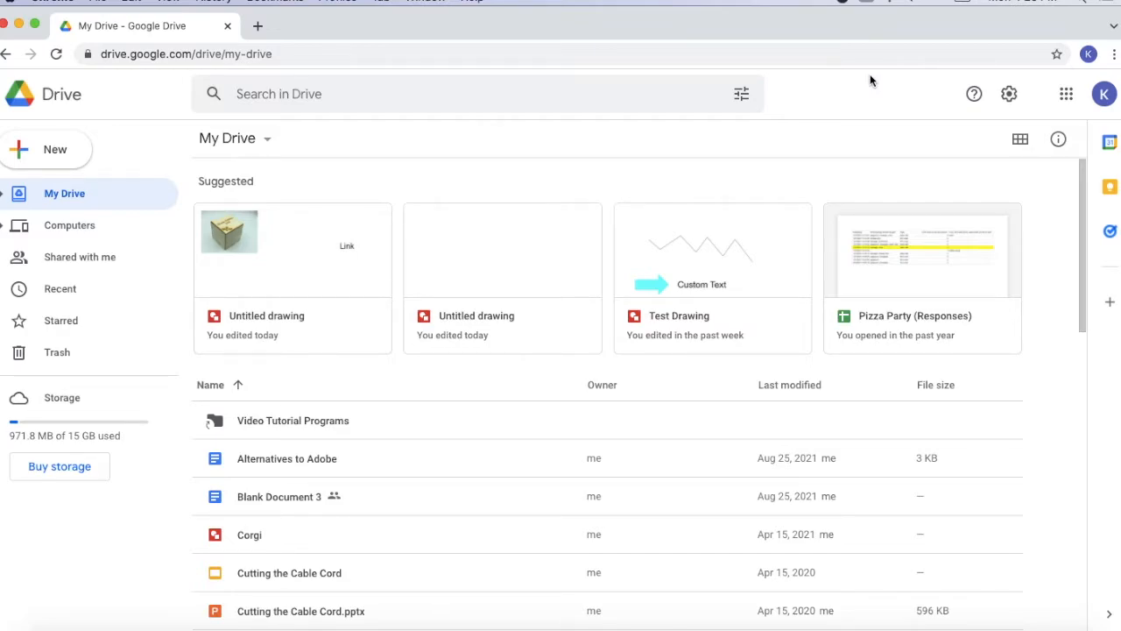
left_click(1070, 99)
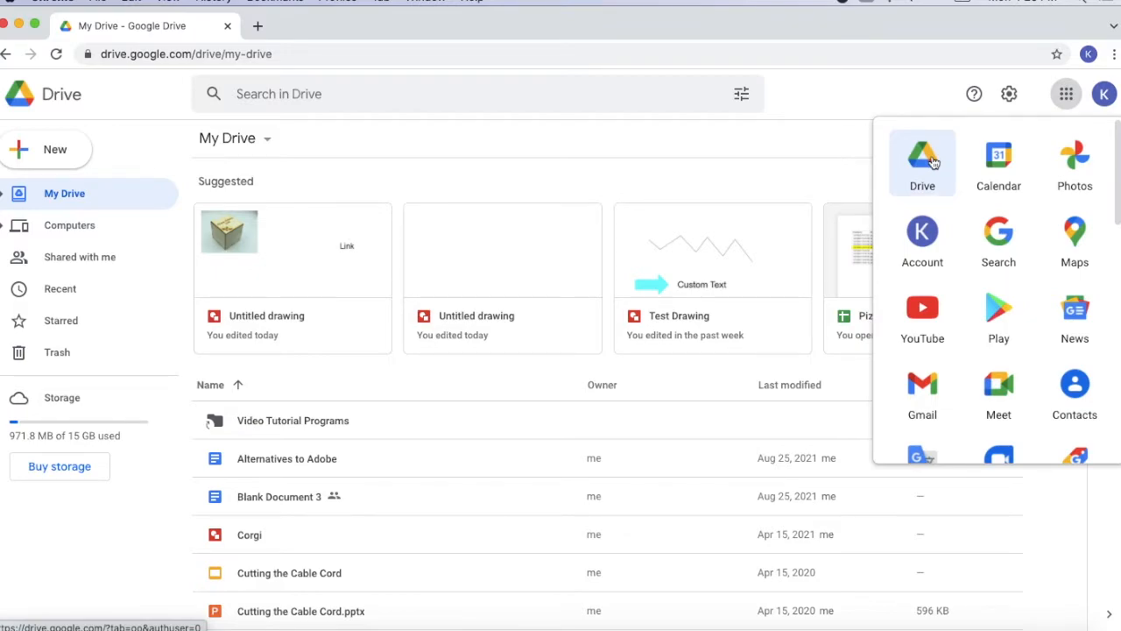
left_click(837, 118)
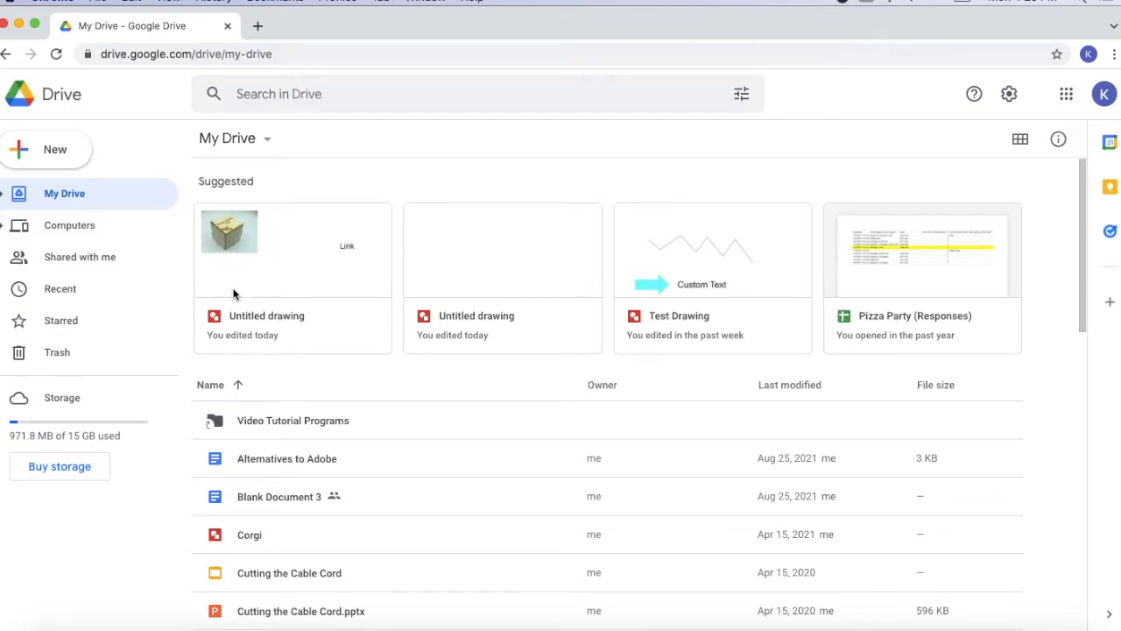
Step: Create a new Google Drawings file in My Drive
left_click(63, 158)
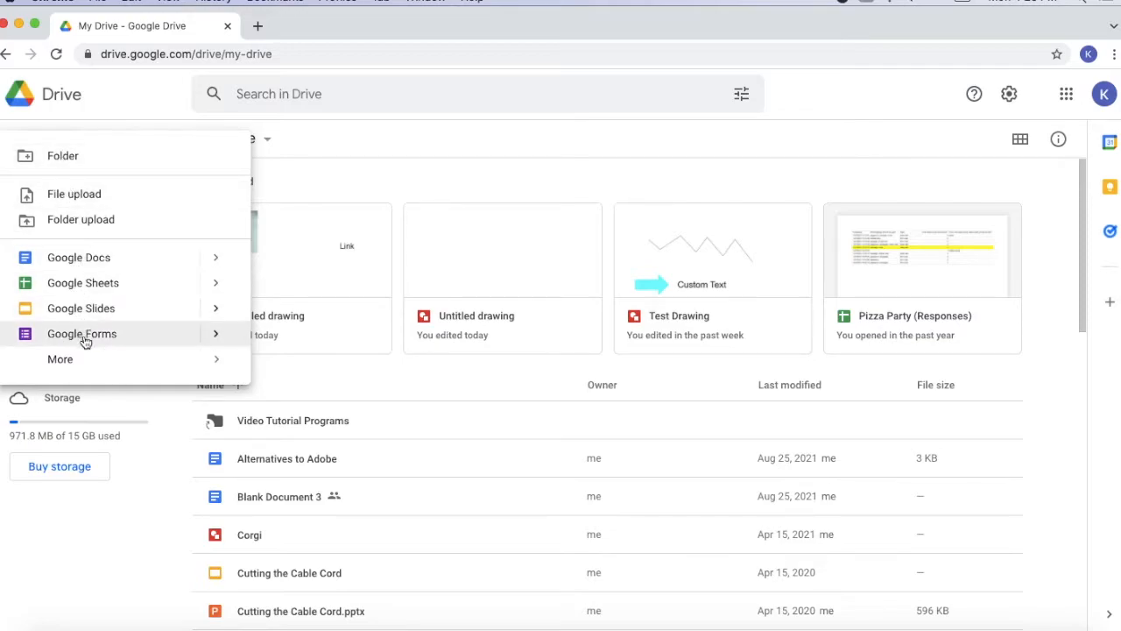
mouse_move(79, 365)
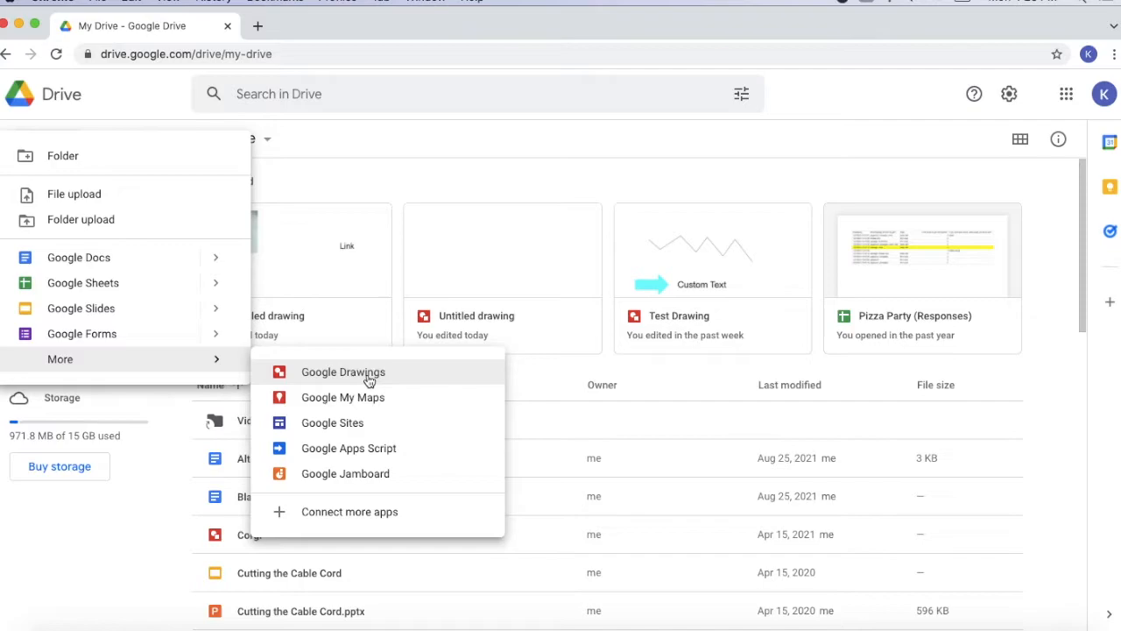
left_click(368, 375)
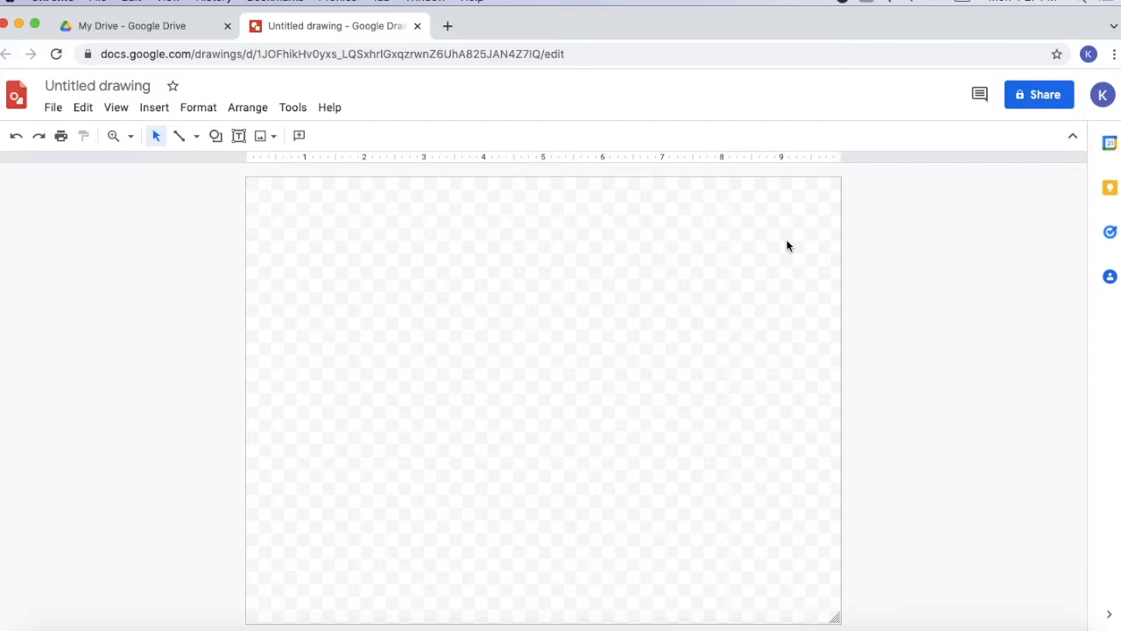
Step: Set the drawing's page size to a custom 10 × 7.5 inches
left_click(55, 108)
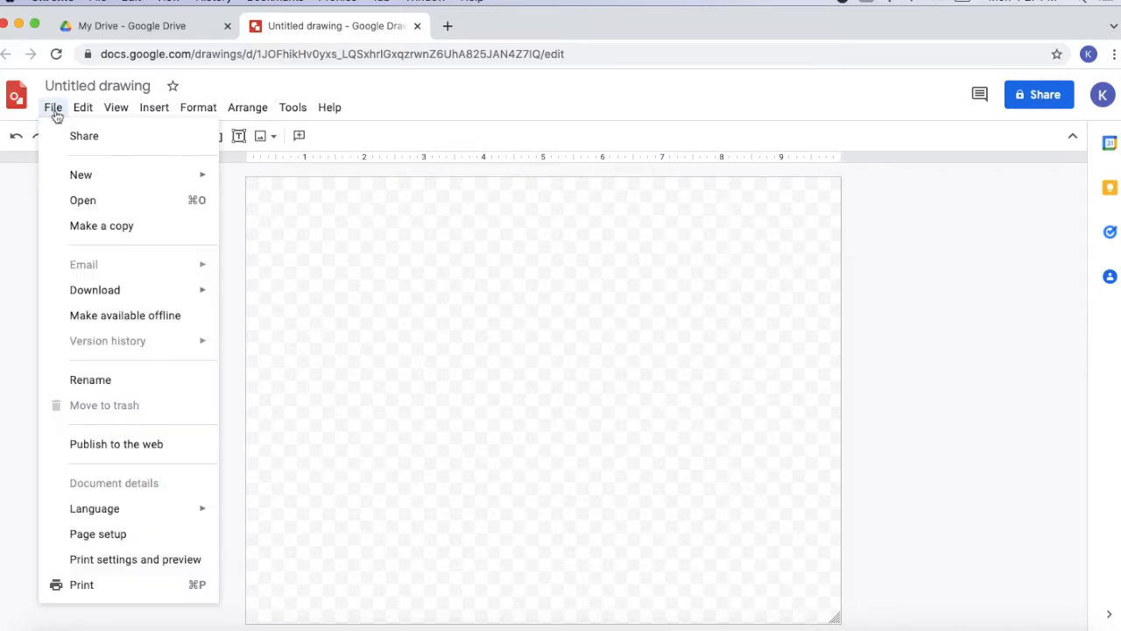
left_click(116, 534)
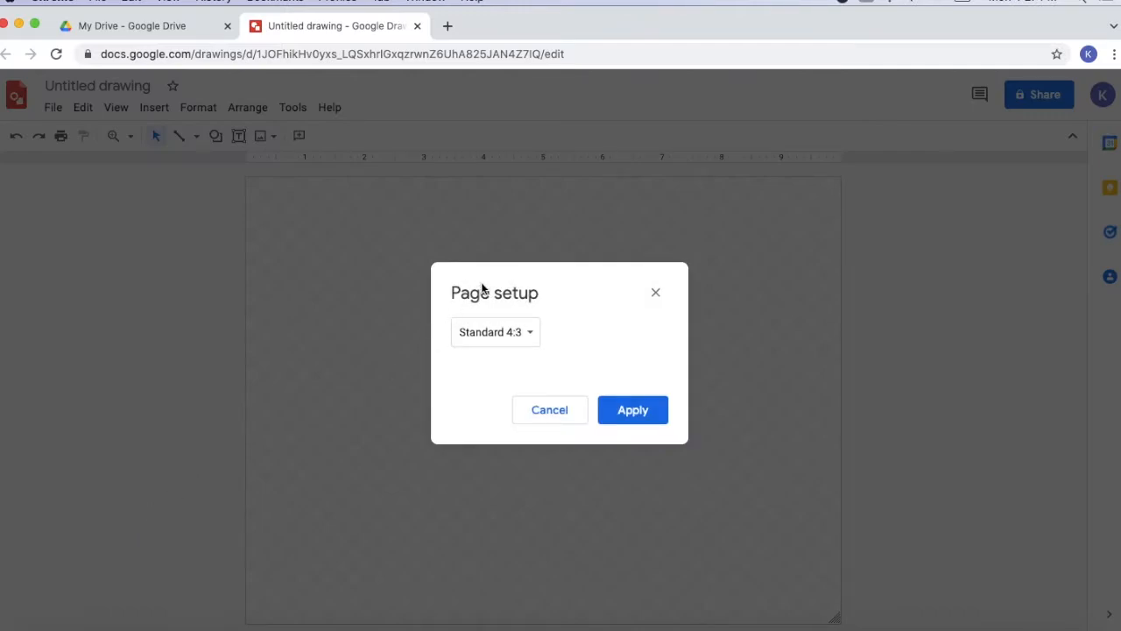
left_click(531, 333)
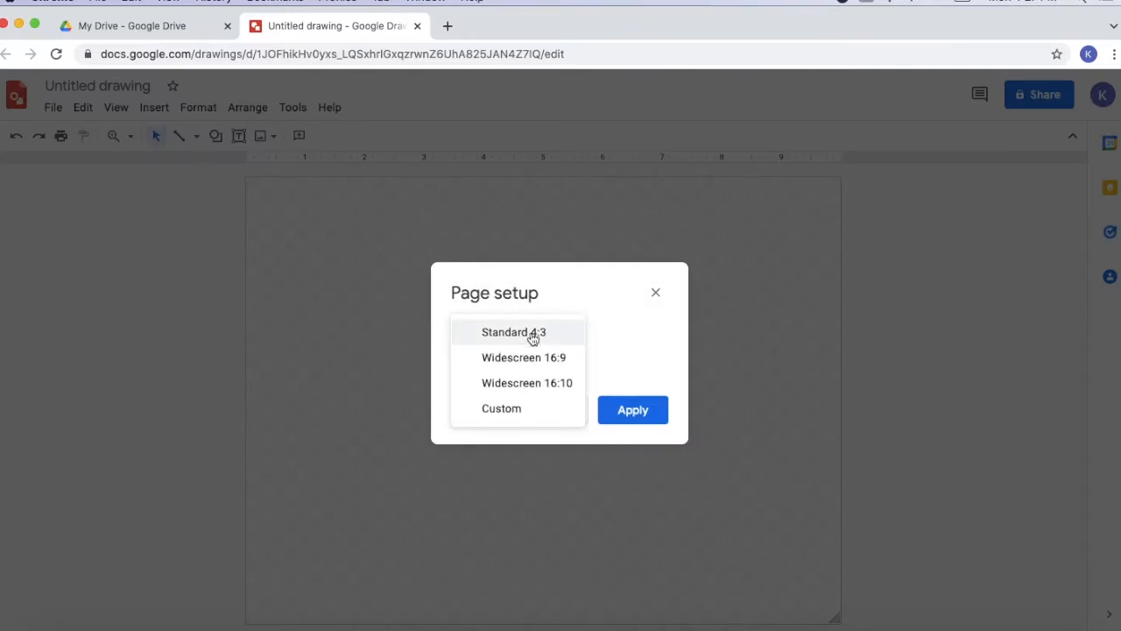
left_click(534, 412)
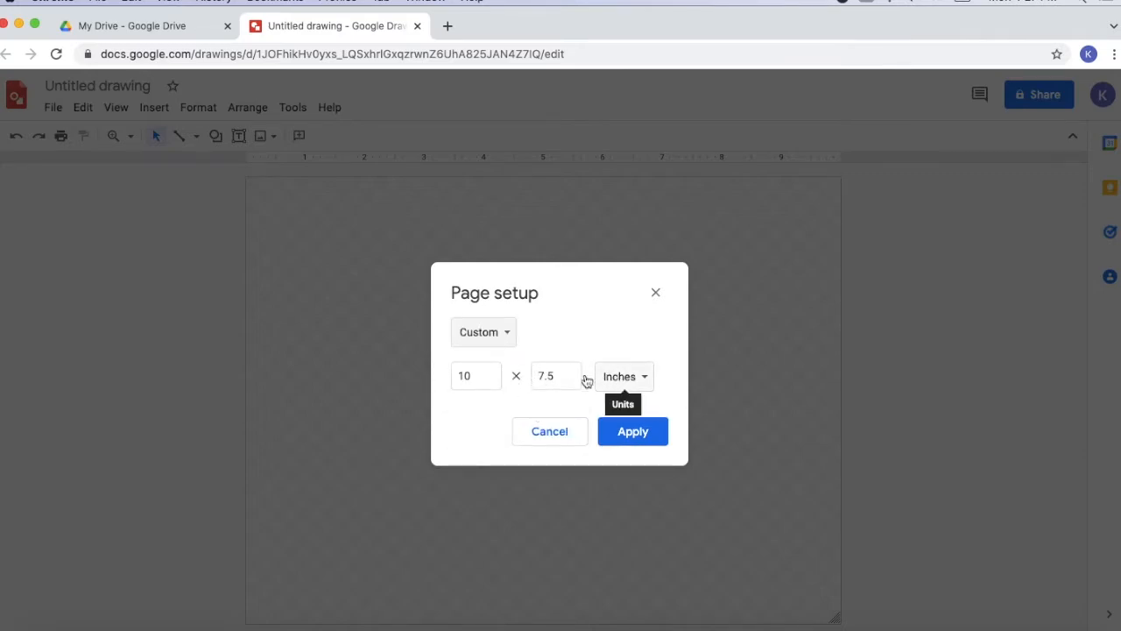
left_click(642, 379)
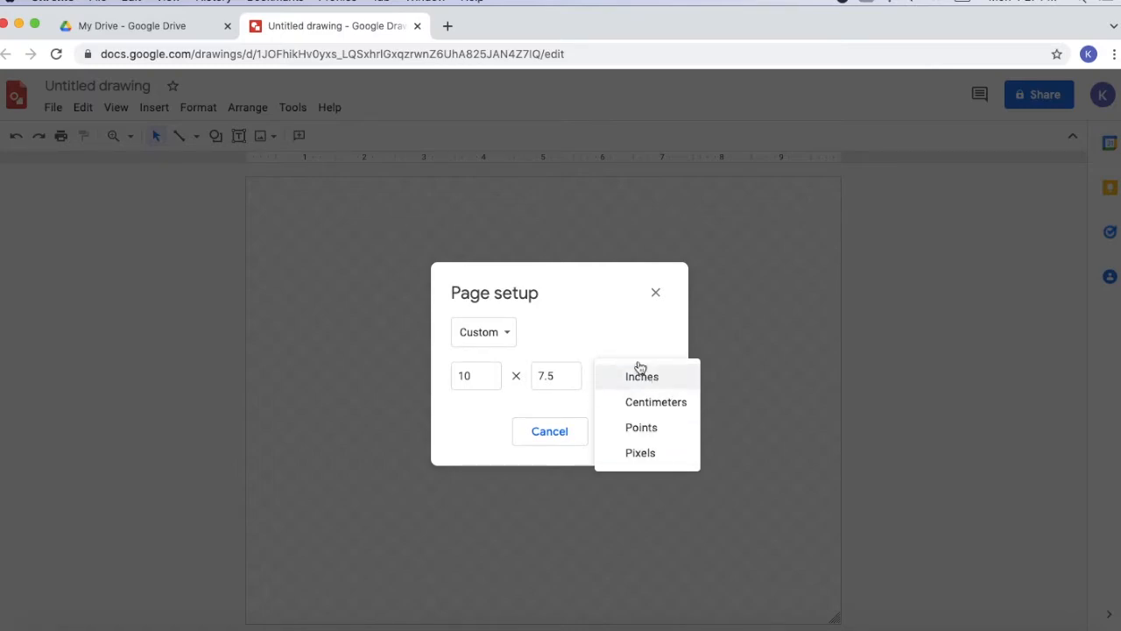
left_click(642, 376)
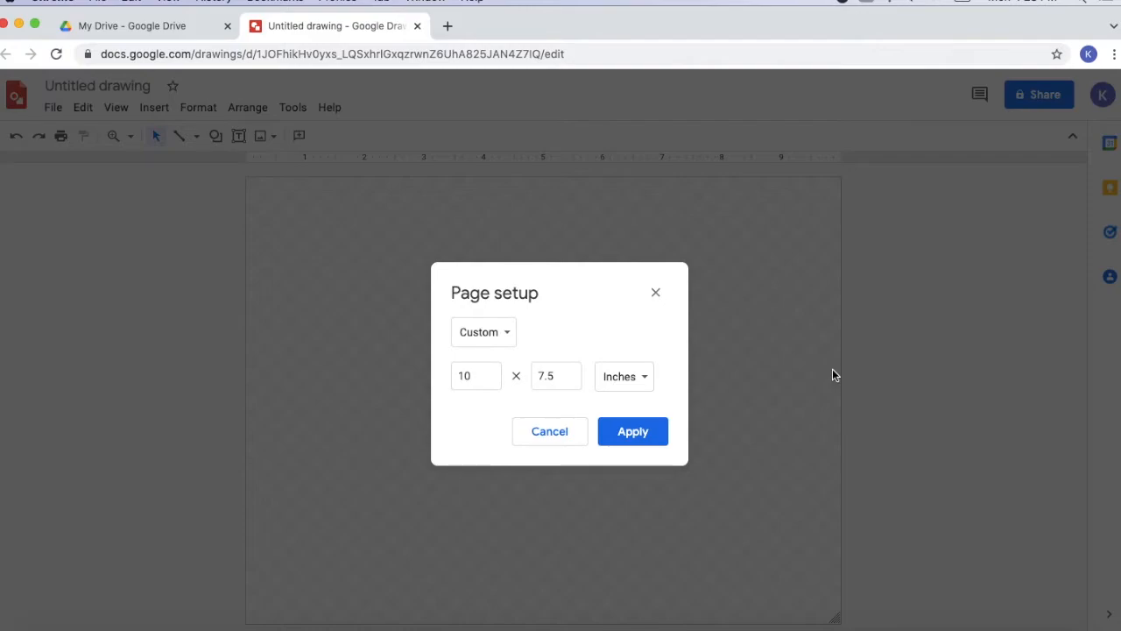
left_click(618, 442)
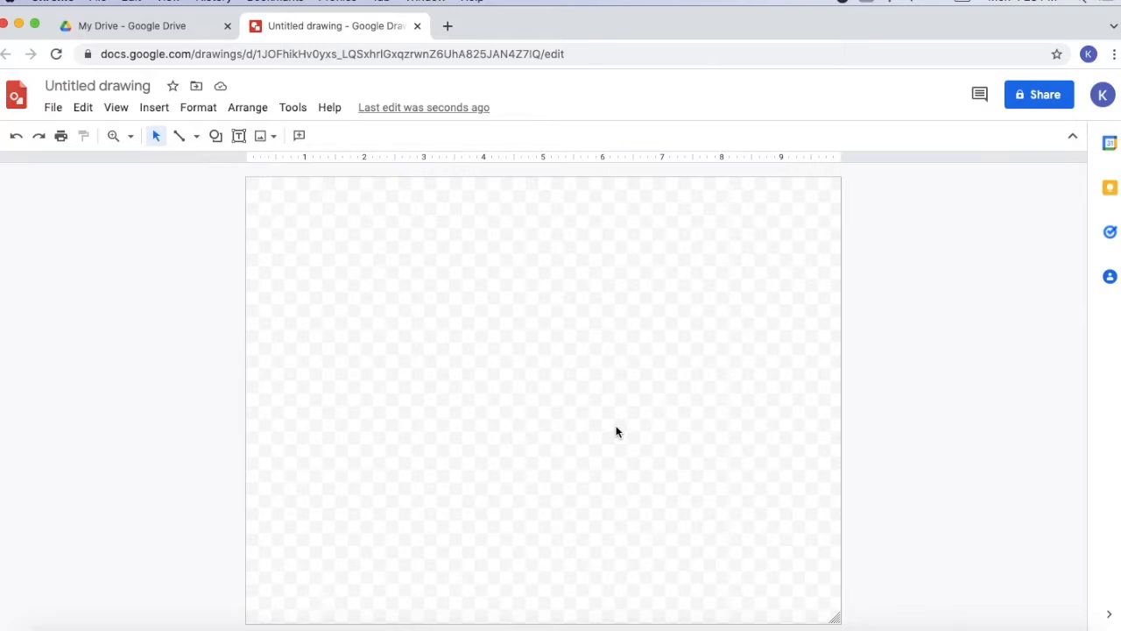
Step: Rename the drawing as Holiday Card
left_click(105, 87)
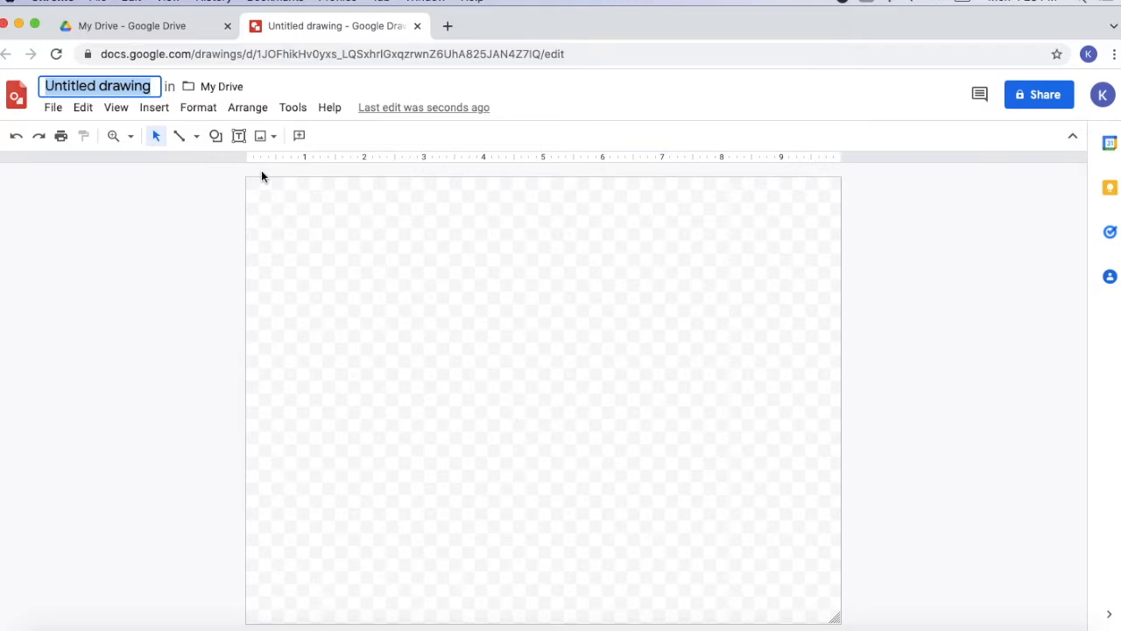
type("Holi")
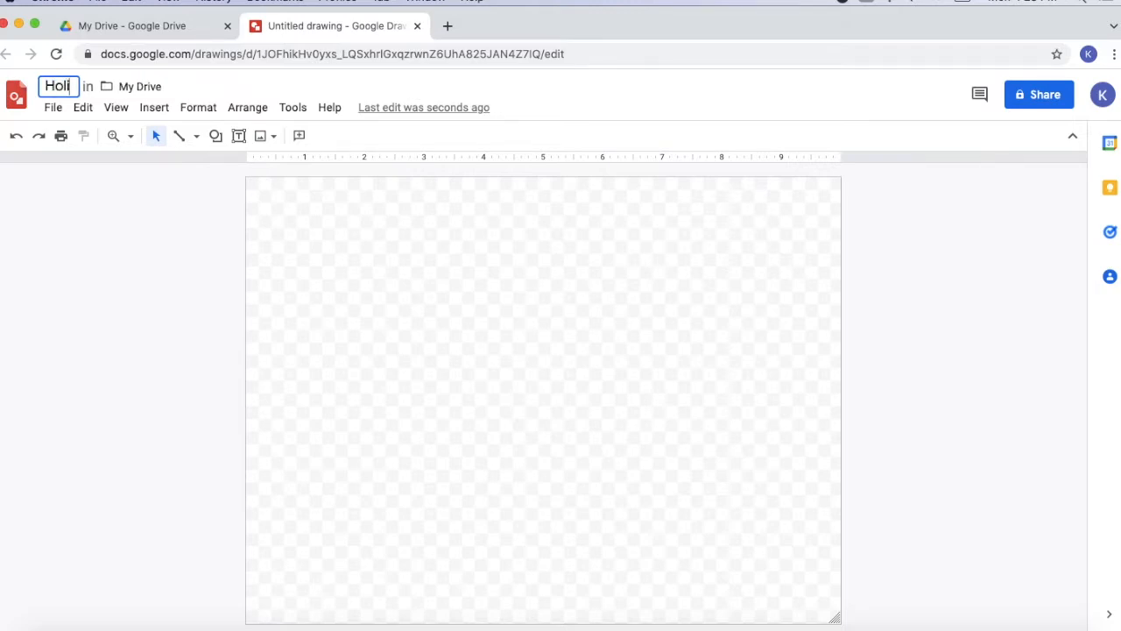
type("day Card")
key("Return")
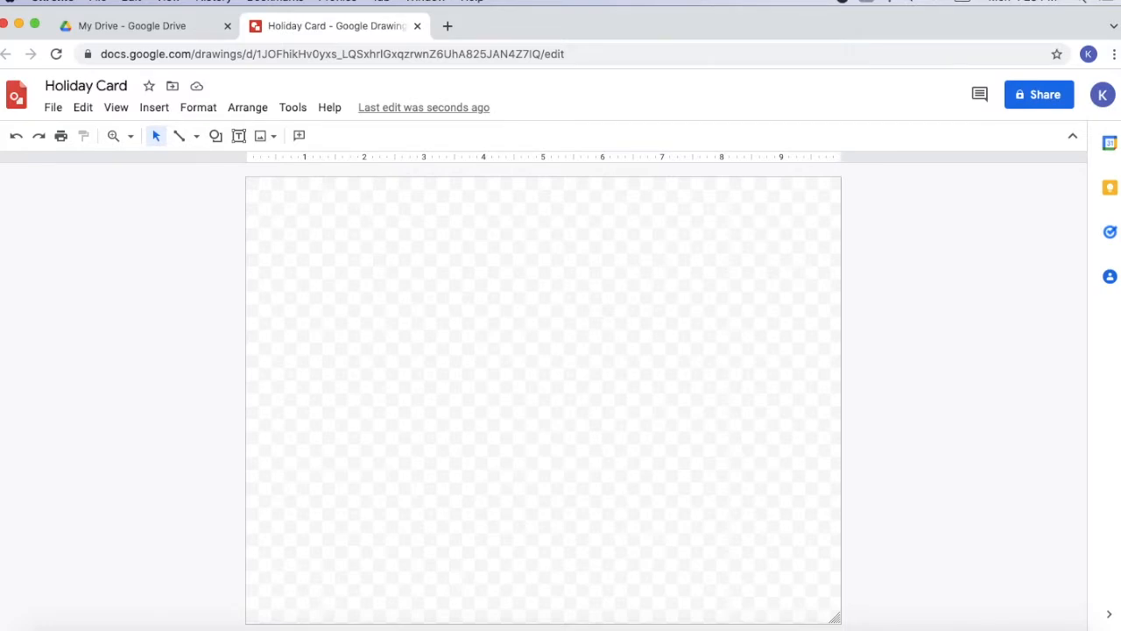
Step: Insert the image pexels-fauxels-3184183.jpg from the computer's Desktop folder into the drawing
left_click(155, 108)
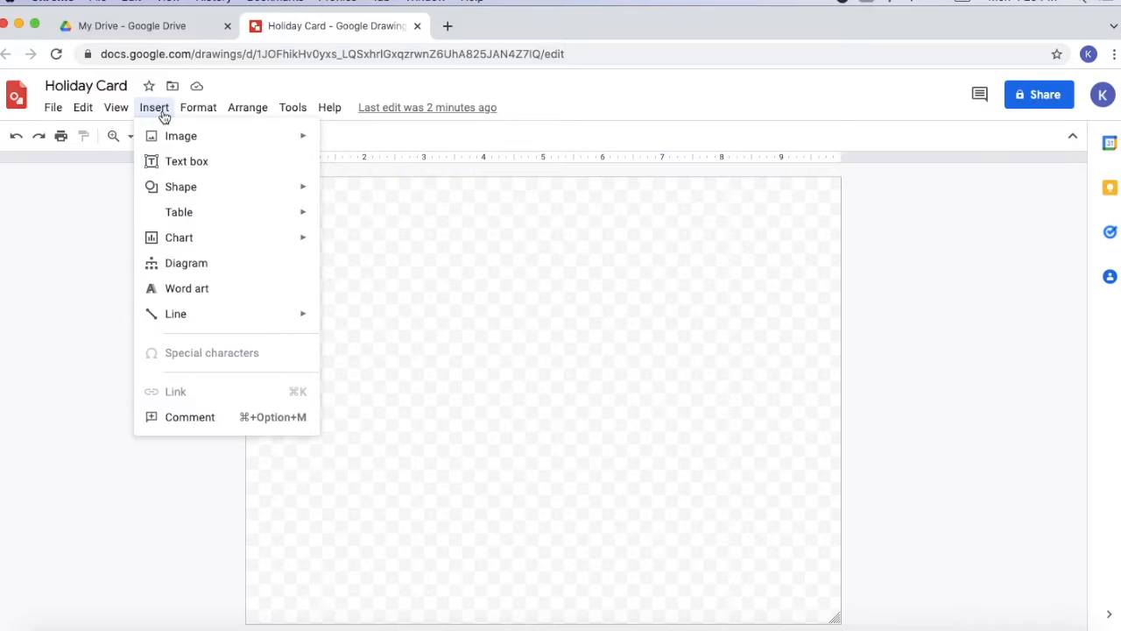
mouse_move(166, 138)
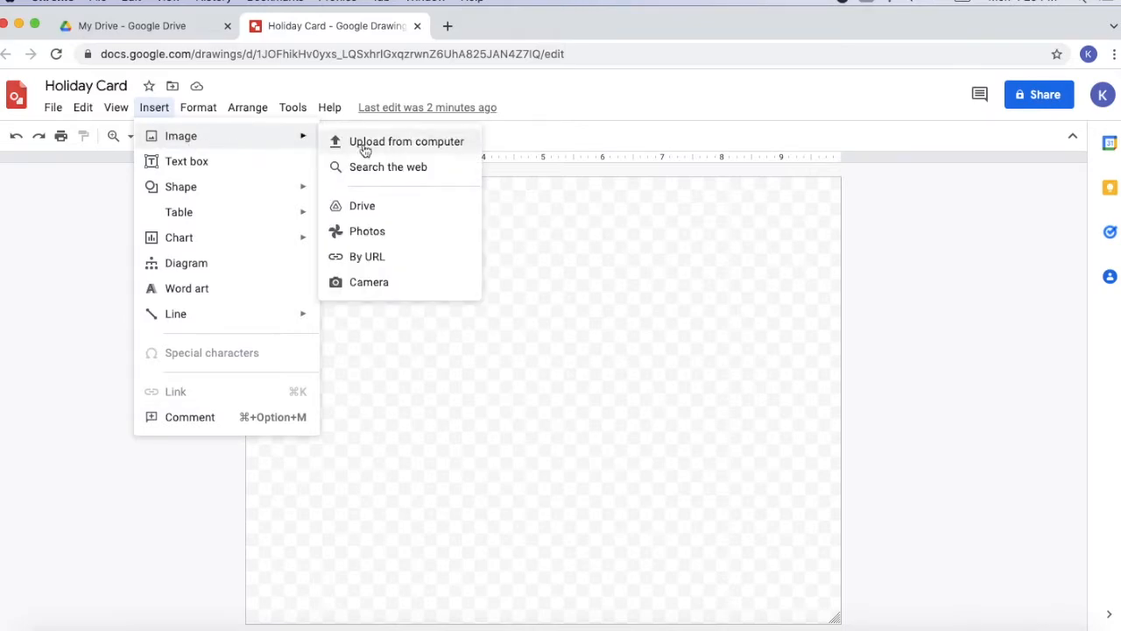
left_click(427, 147)
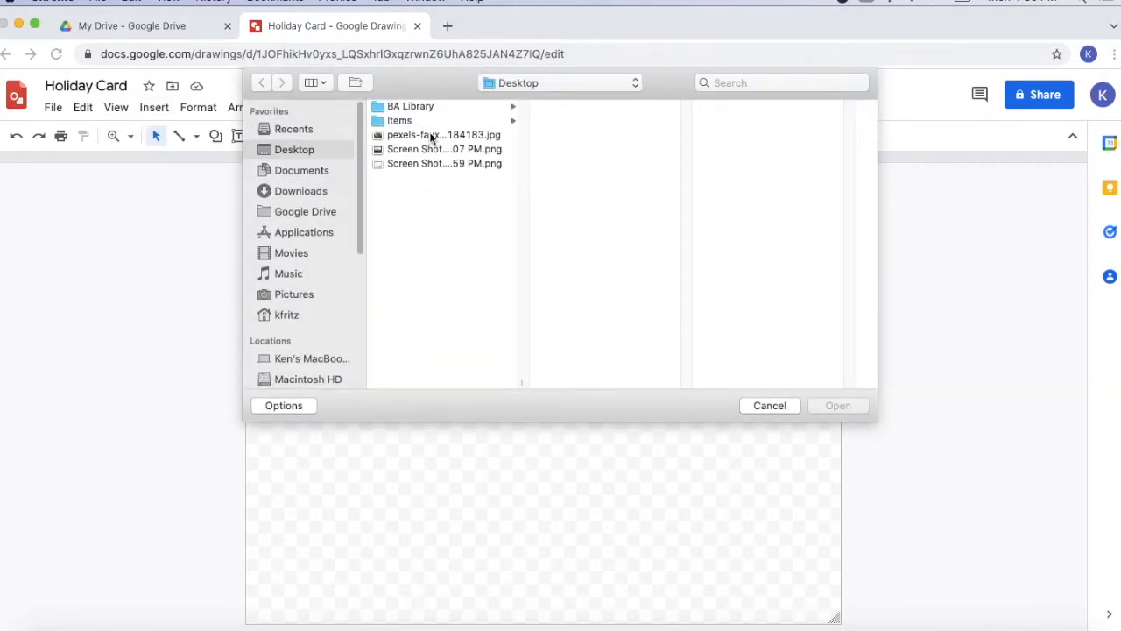
left_click(431, 135)
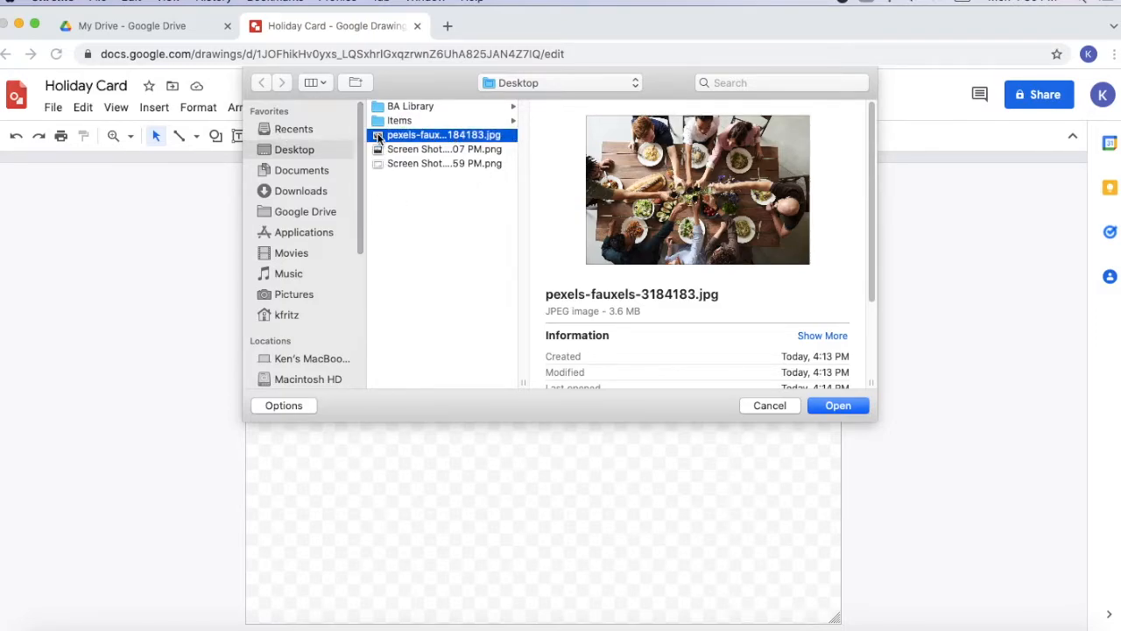
left_click(832, 406)
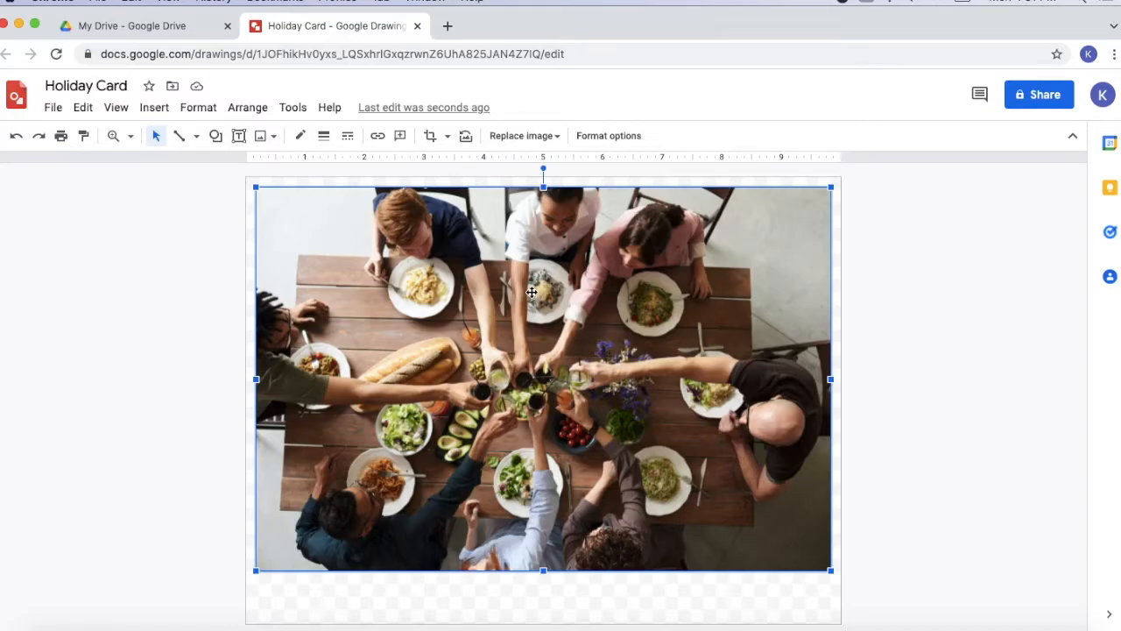
Step: Shrink the photo to about 6.35 × 4.24 inches and place it in the page's upper-left corner
left_click_drag(613, 279, 404, 277)
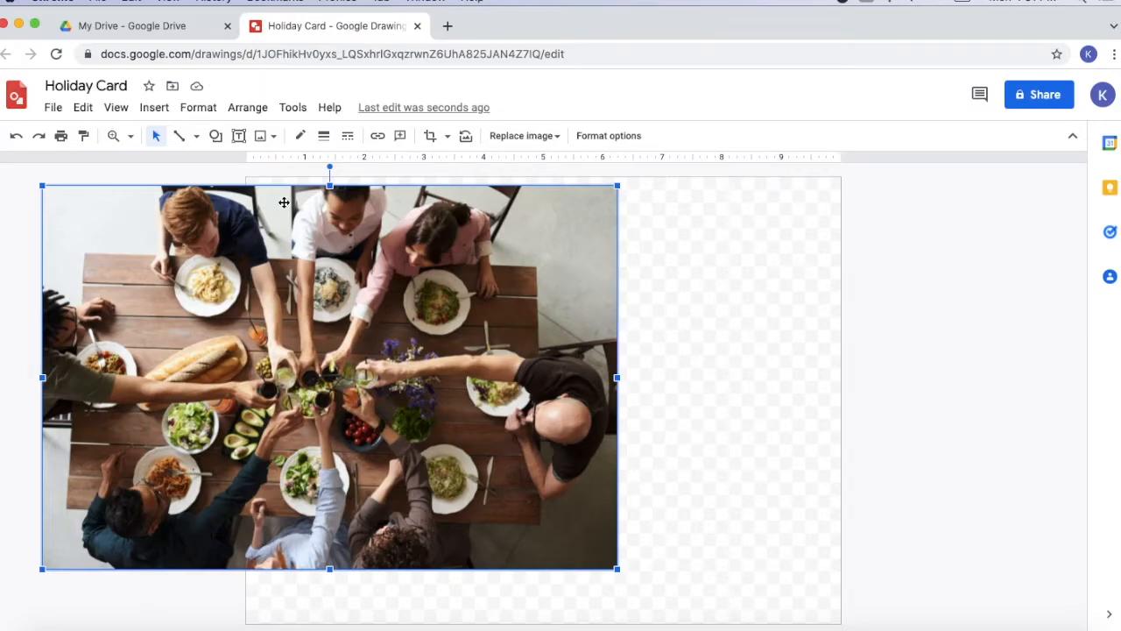
left_click_drag(286, 201, 500, 193)
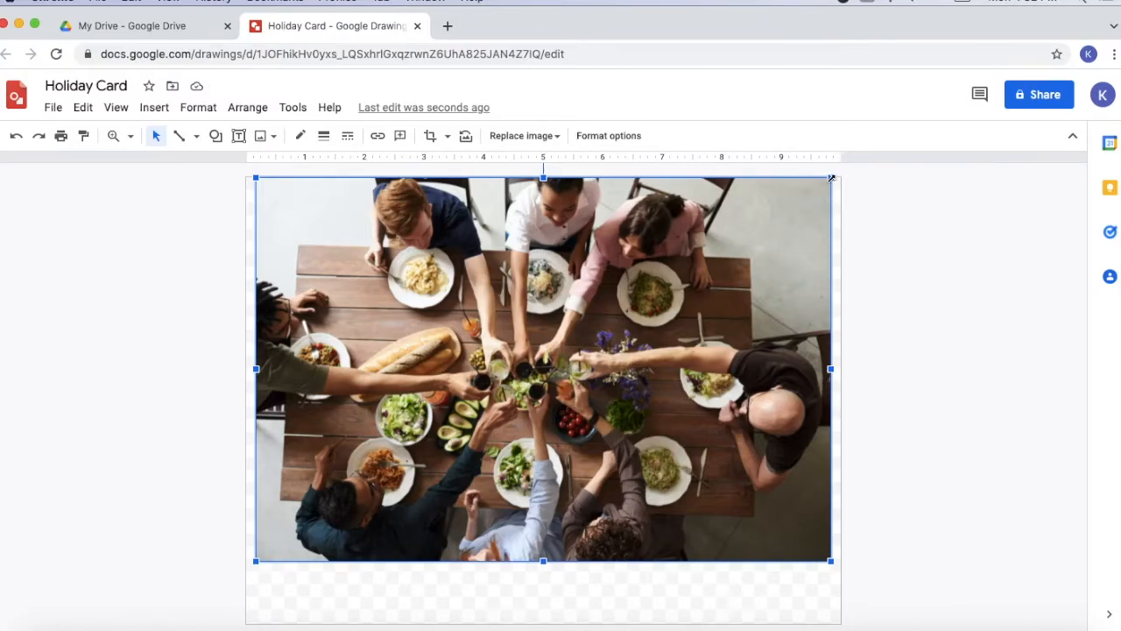
left_click_drag(830, 177, 635, 309)
left_click_drag(567, 403, 570, 306)
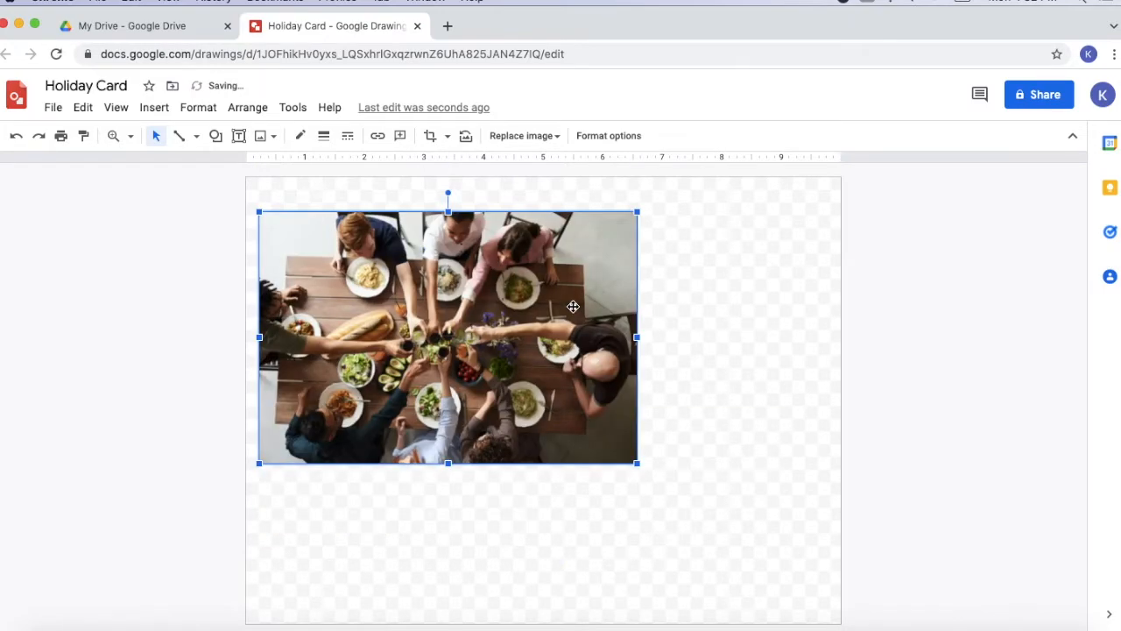
left_click_drag(543, 358, 534, 327)
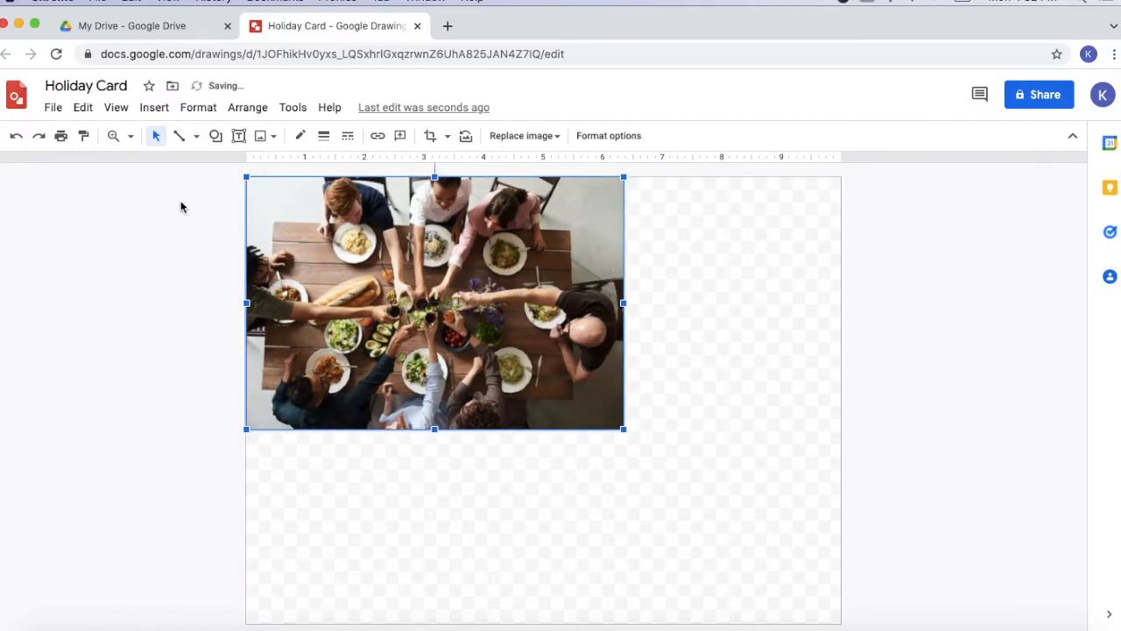
left_click_drag(345, 366, 394, 363)
Step: Show the photo's size and rotation options and rotate it through a full turn in 90° increments
left_click(606, 135)
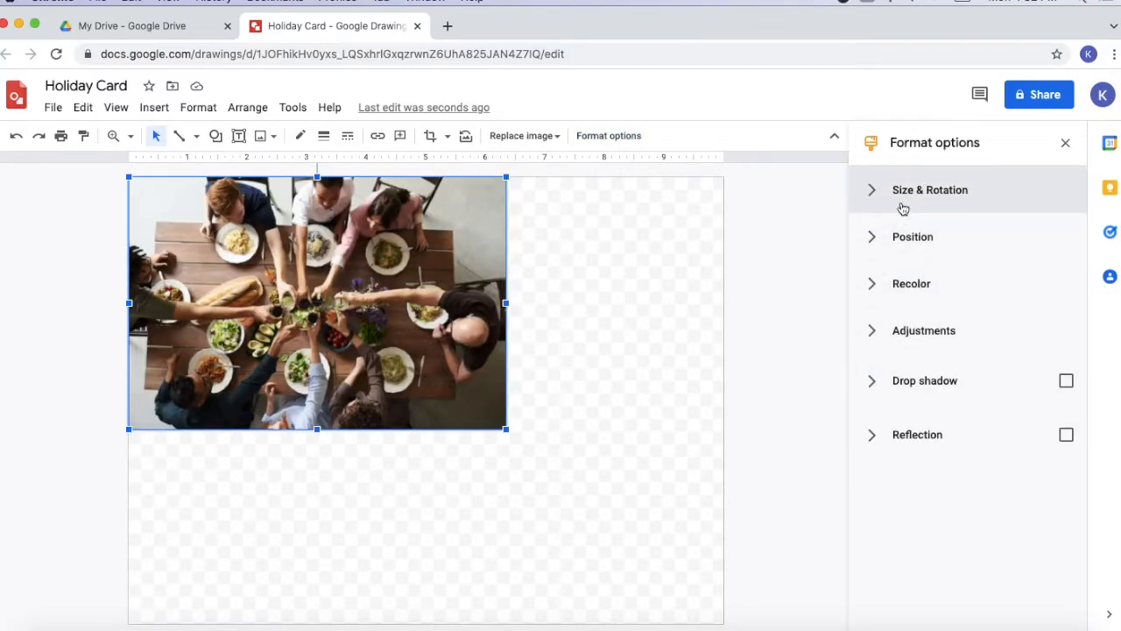
left_click(872, 193)
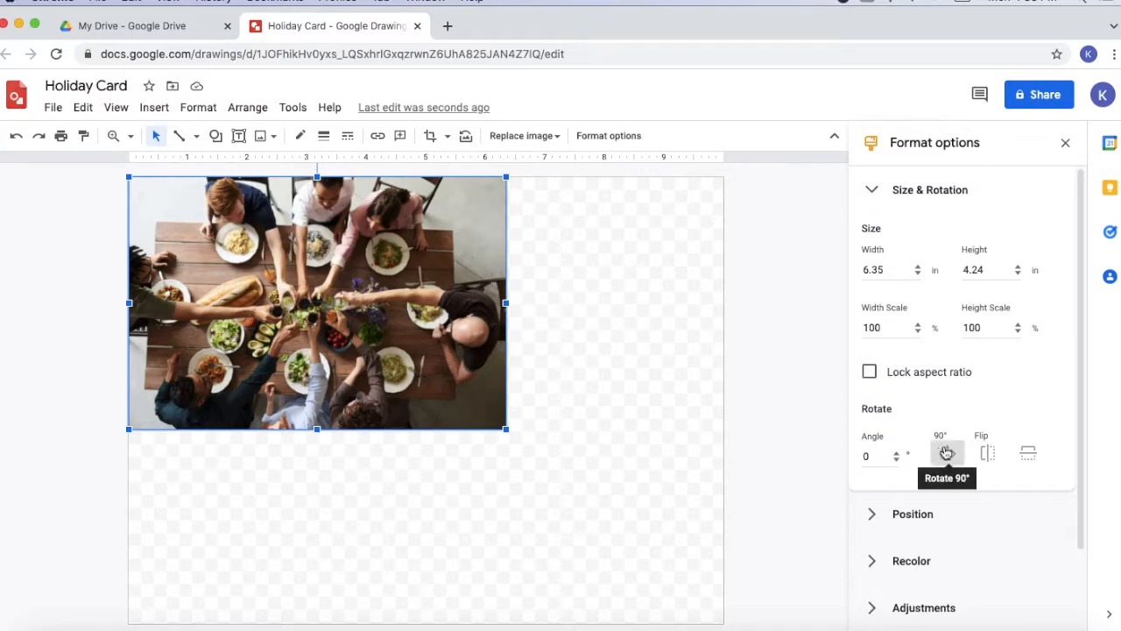
left_click(946, 453)
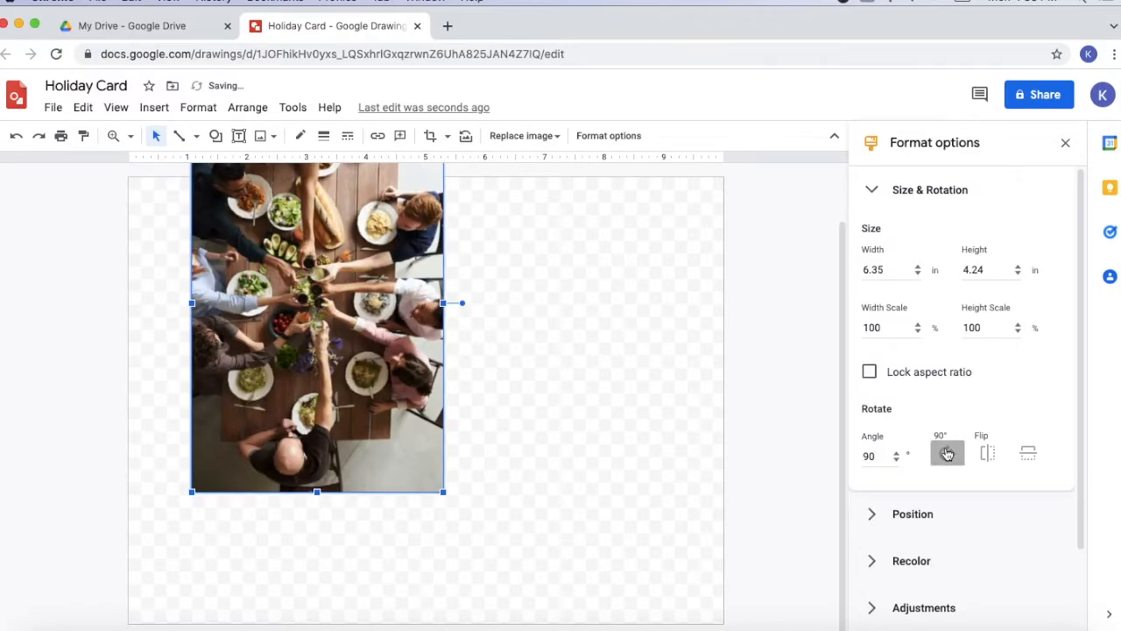
left_click(947, 453)
left_click(947, 453)
left_click(947, 452)
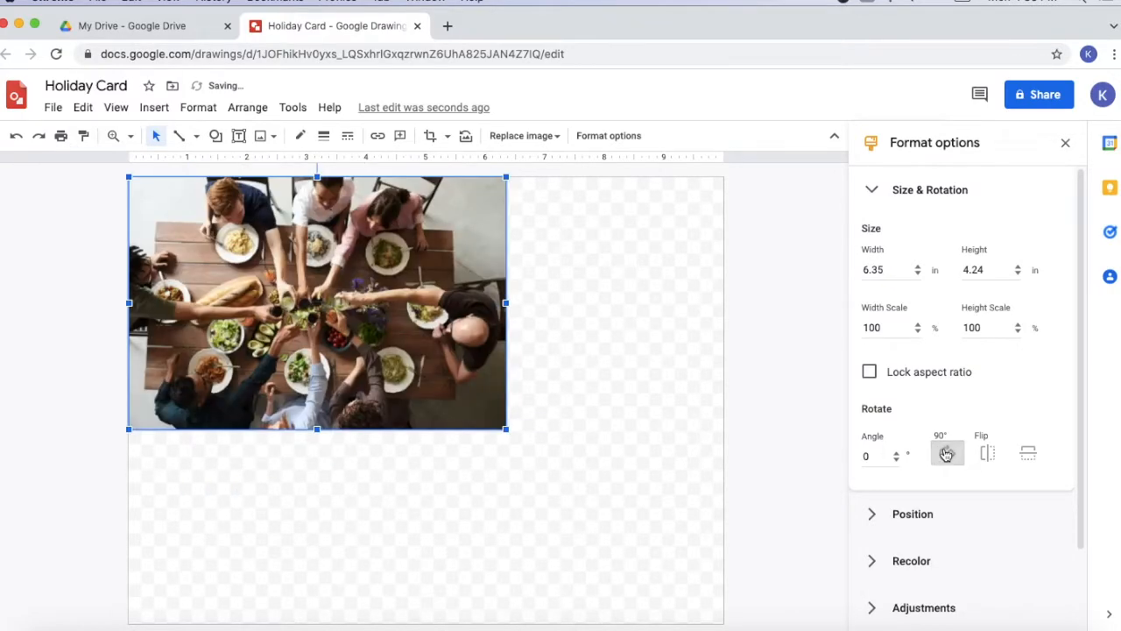
Step: Flip the photo horizontally and back again, and flip it vertically
left_click(867, 455)
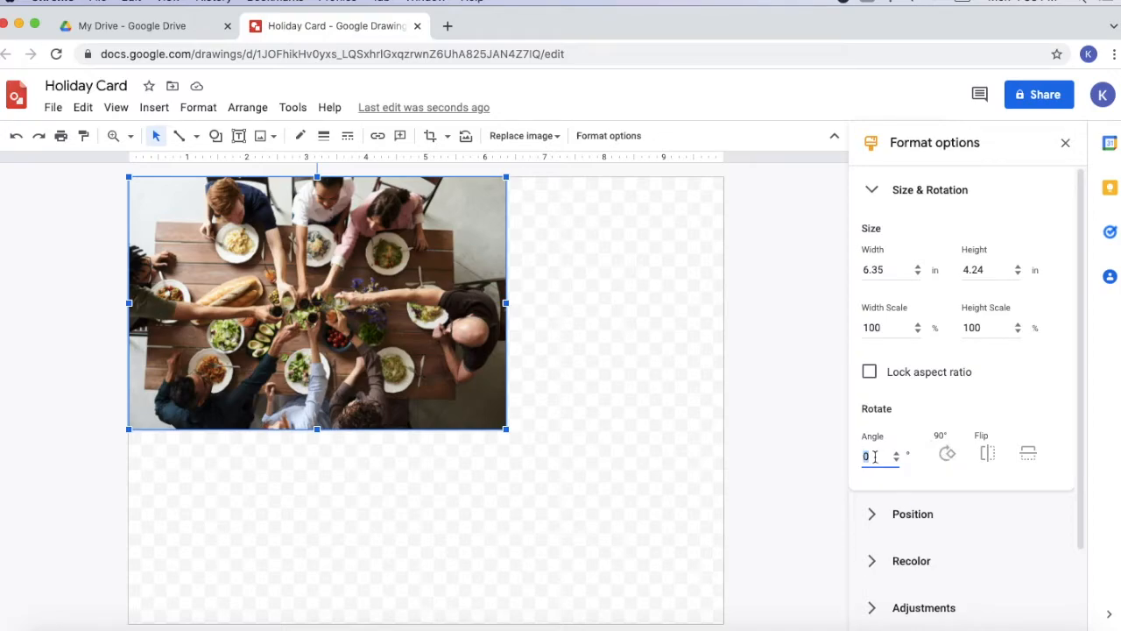
left_click(980, 451)
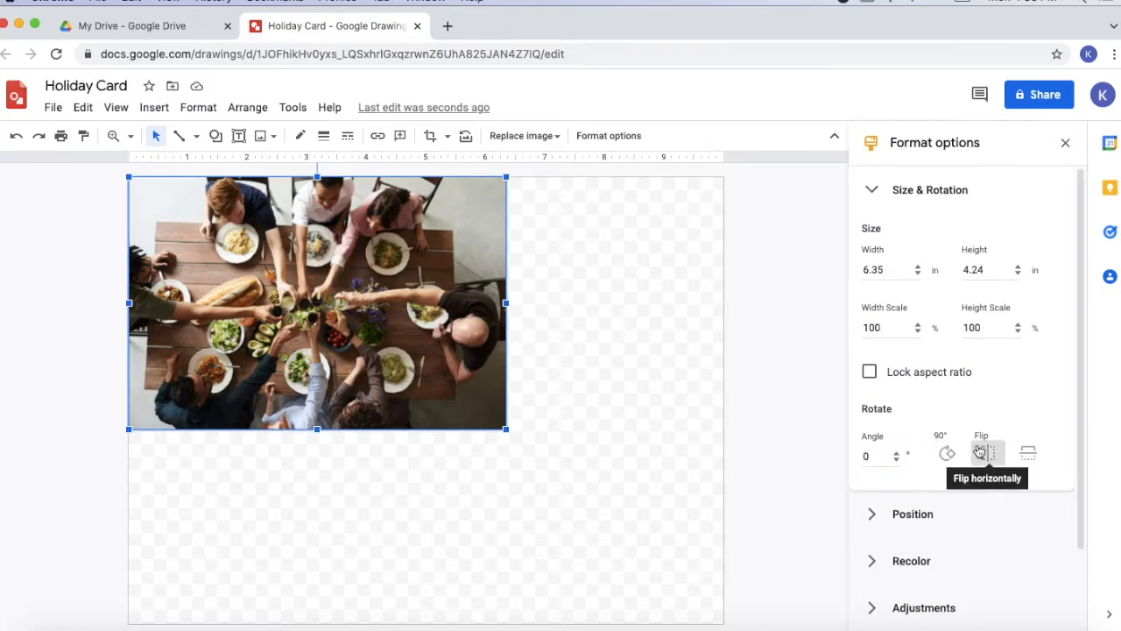
left_click(980, 451)
left_click(983, 451)
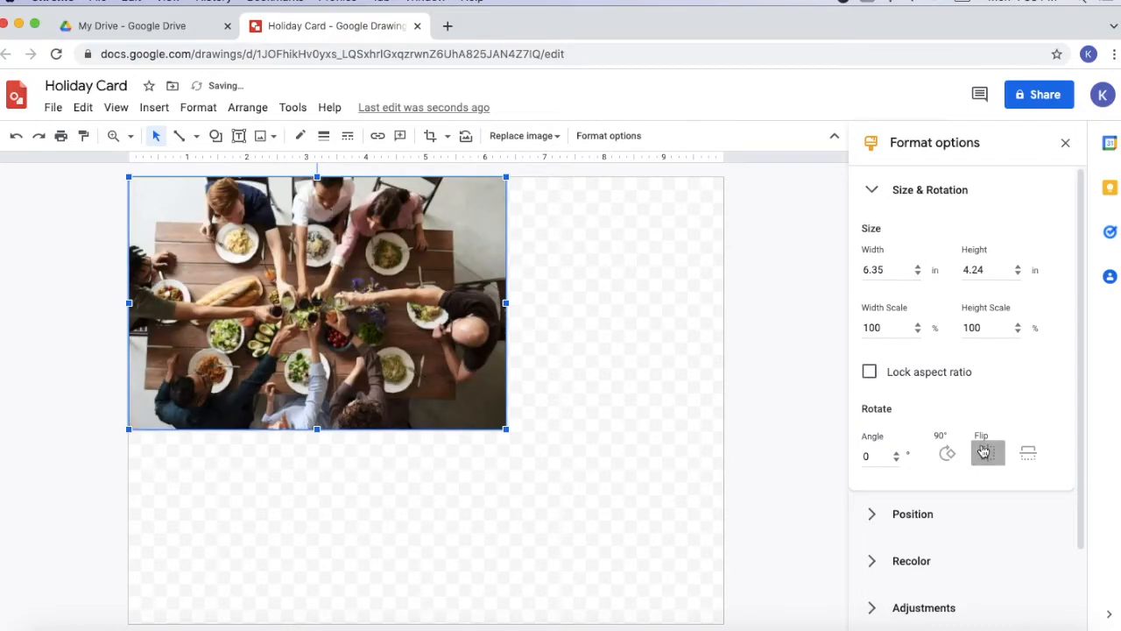
left_click(1028, 453)
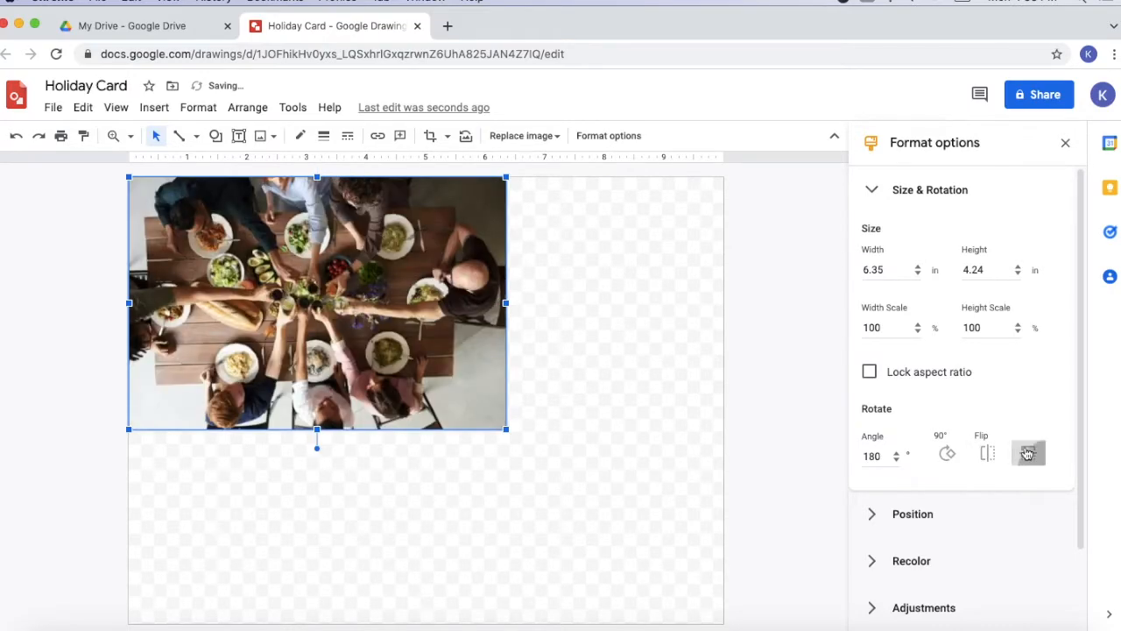
Step: Flip the photo vertically again and position it at X 0 and Y 0 in measured from the page's center
left_click(1028, 452)
left_click(912, 513)
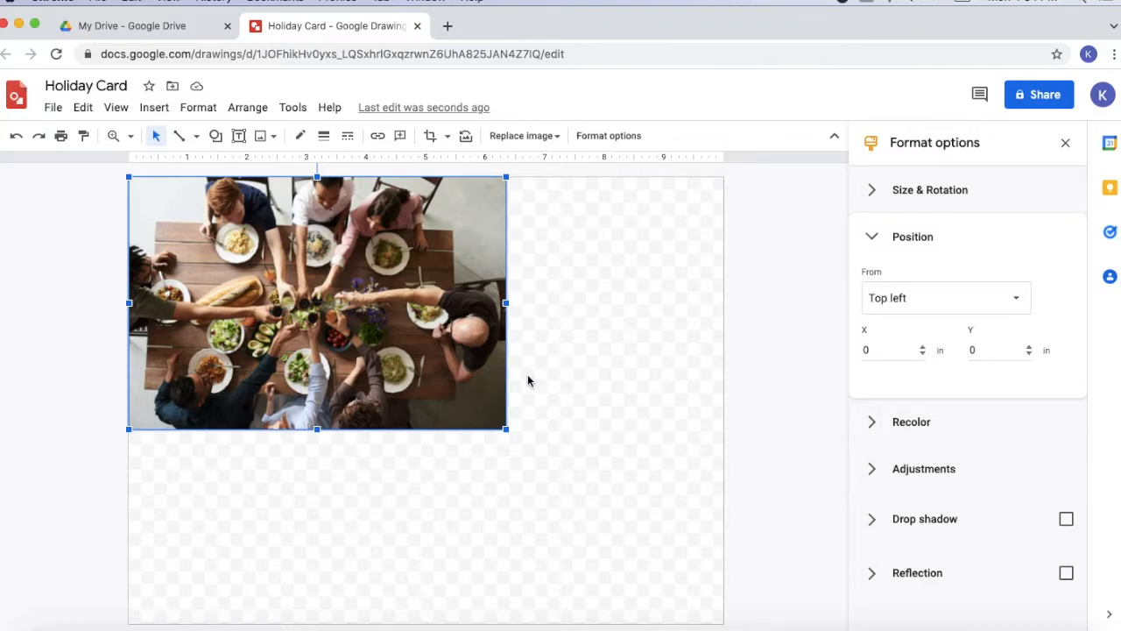
left_click(881, 298)
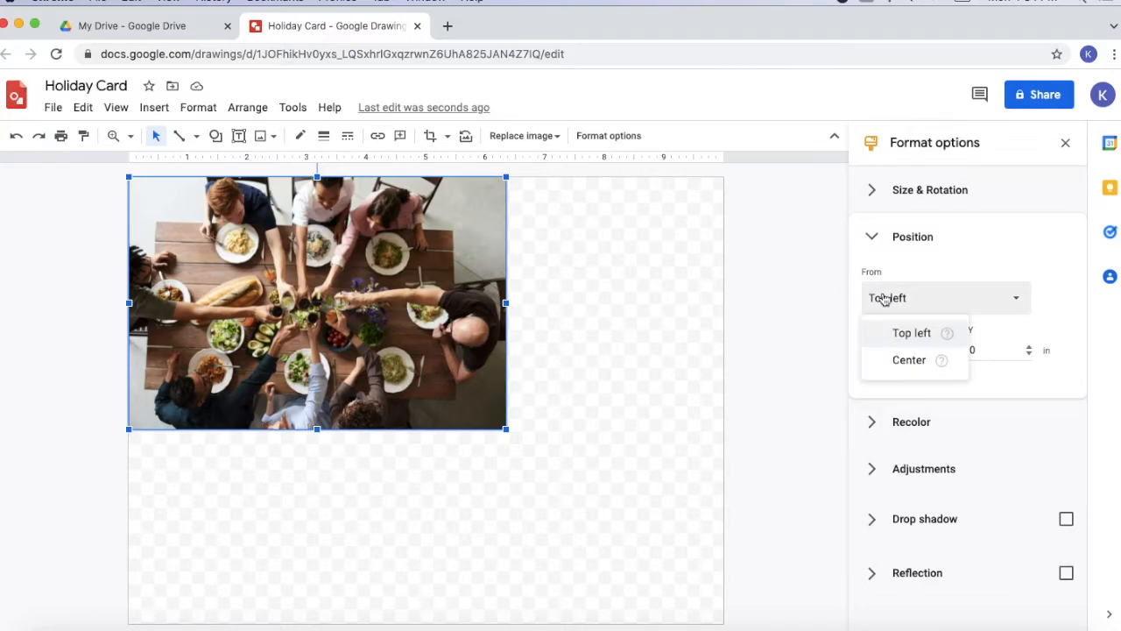
left_click(899, 362)
left_click(897, 351)
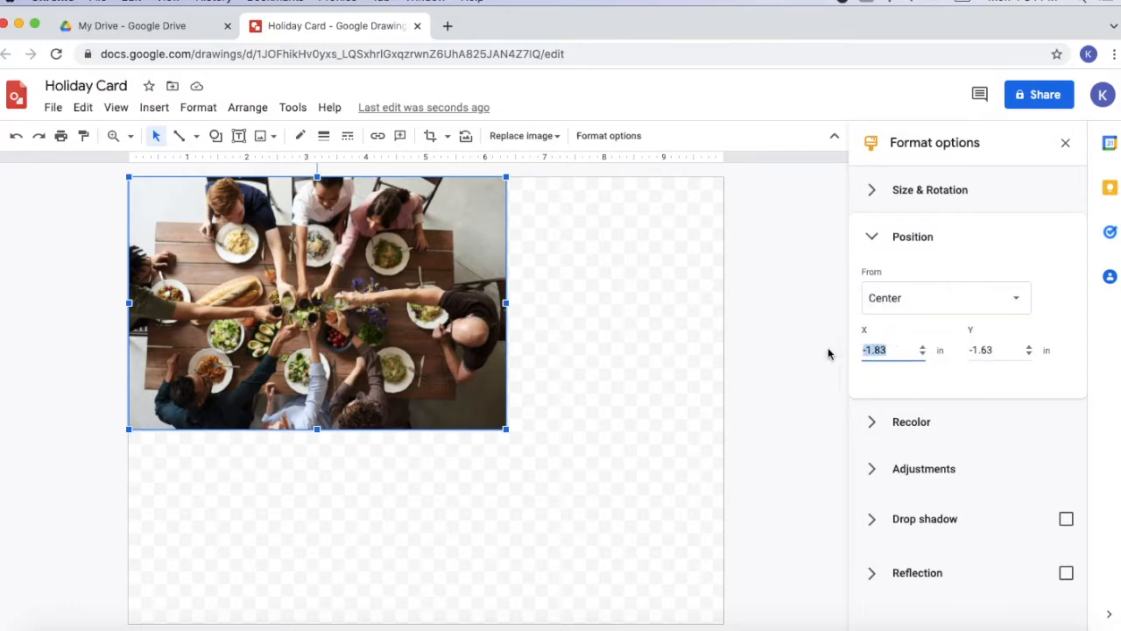
type("0")
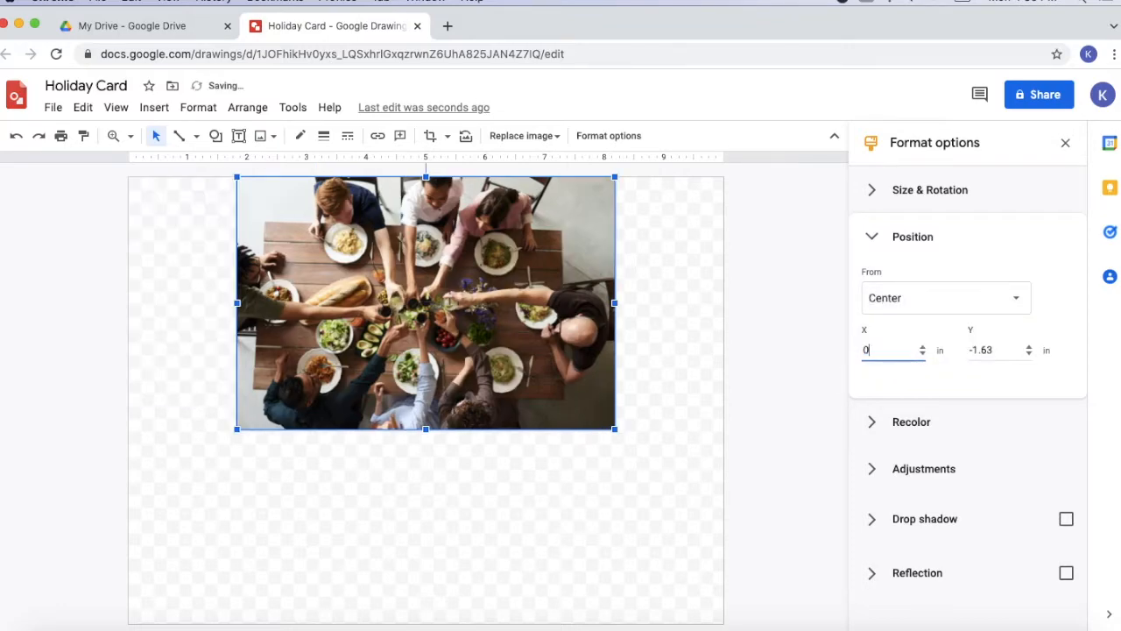
left_click(985, 350)
type("0")
left_click(627, 361)
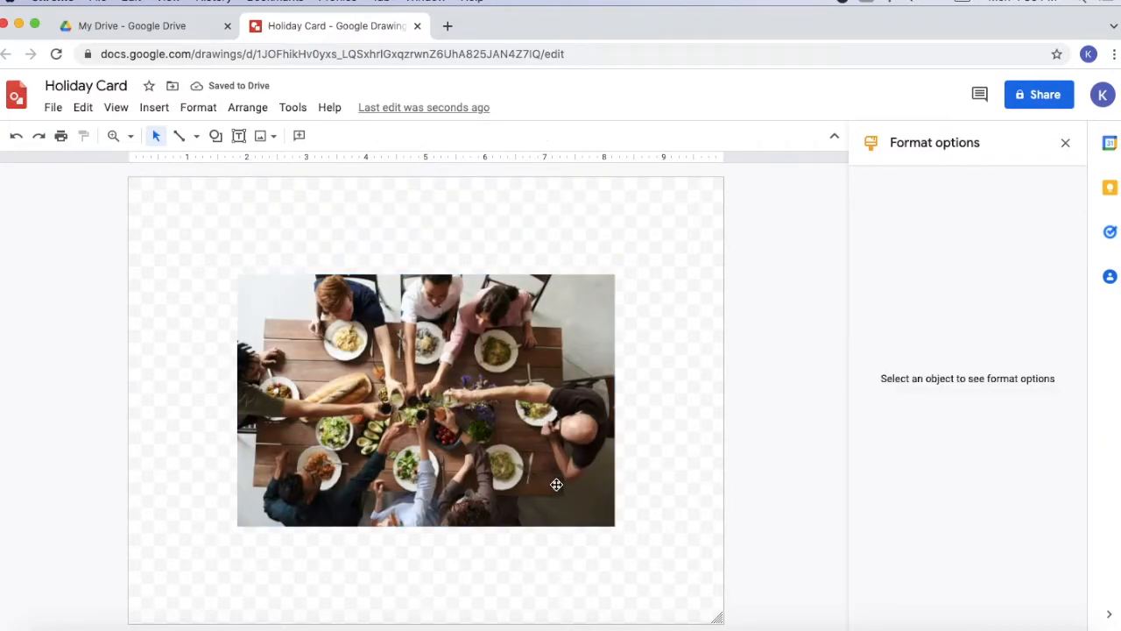
left_click(545, 457)
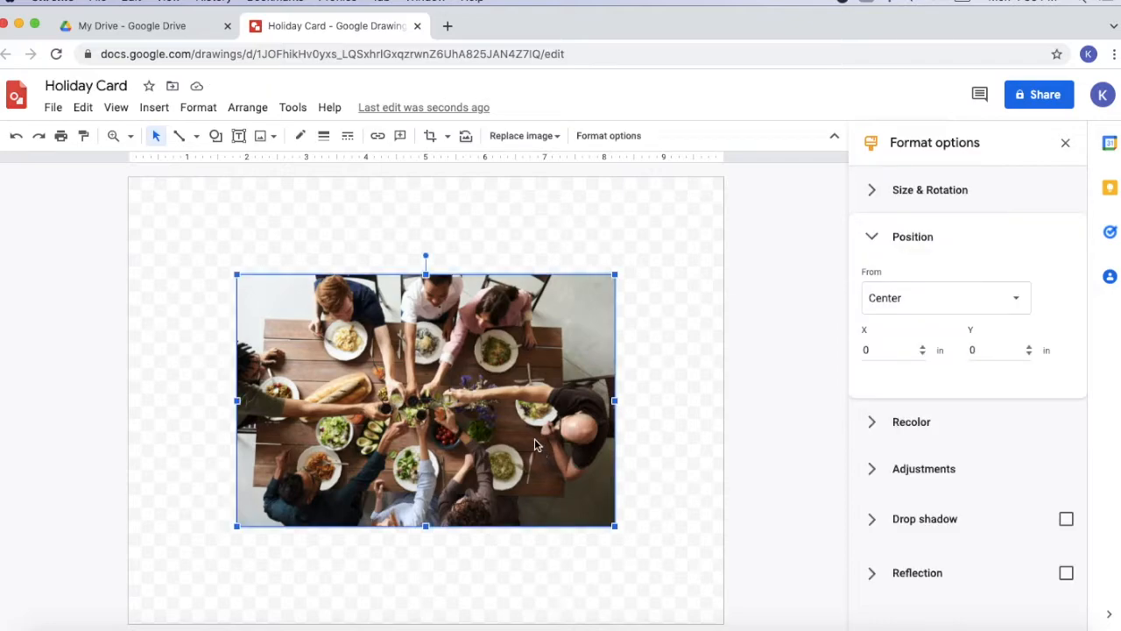
Step: Position the photo at X 0 and Y 0 in measured from the page's top left
left_click(923, 295)
left_click(911, 333)
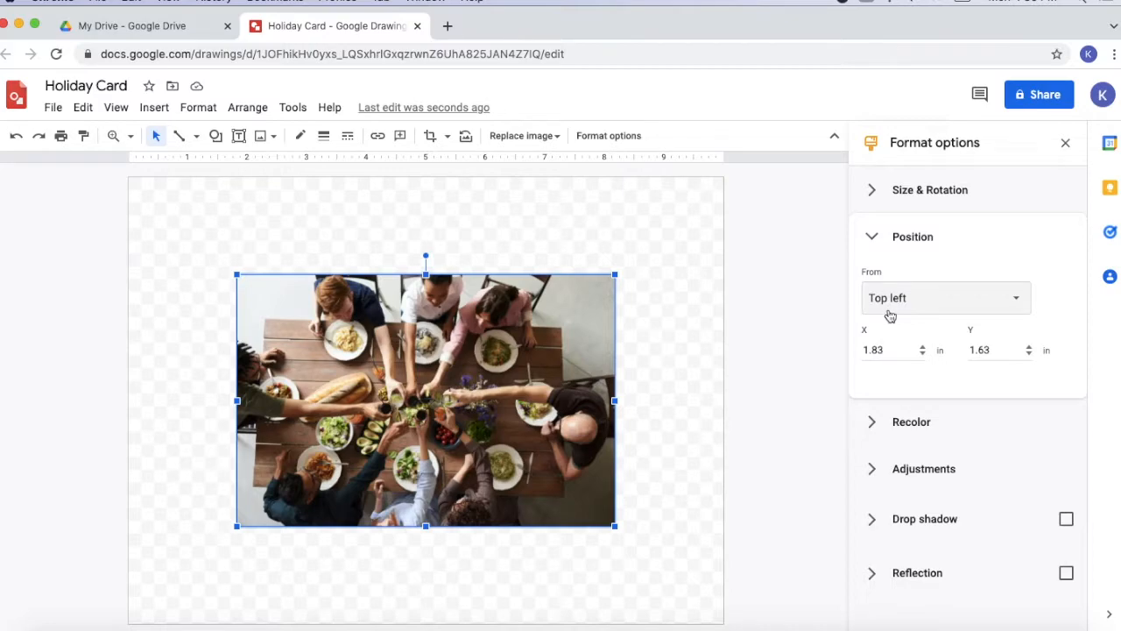
left_click(897, 347)
type("0")
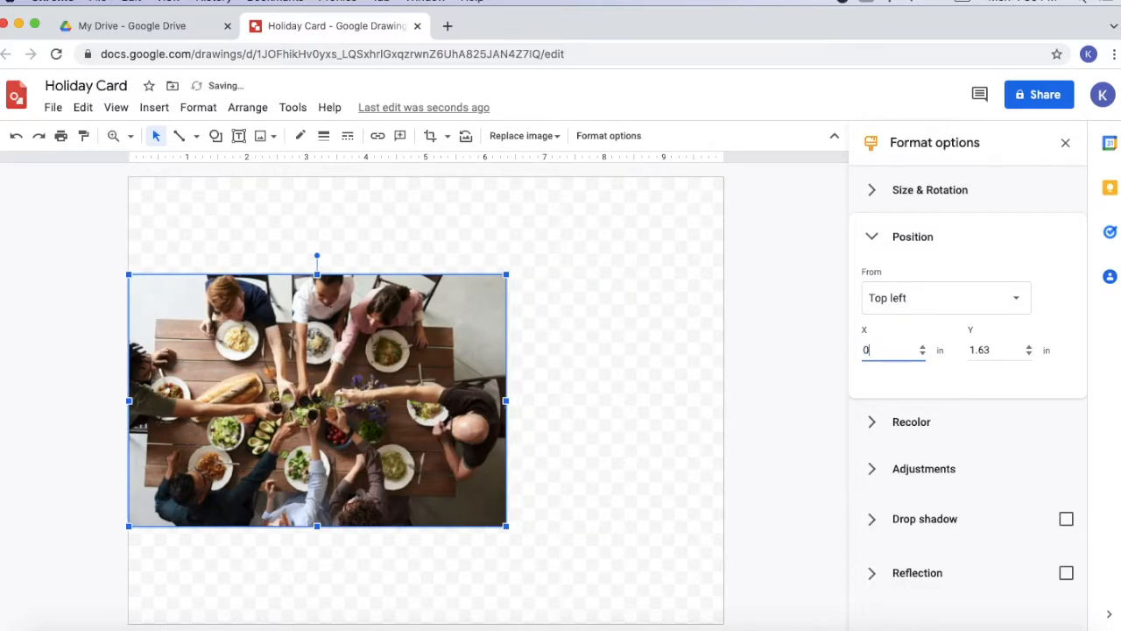
left_click(979, 342)
type("0")
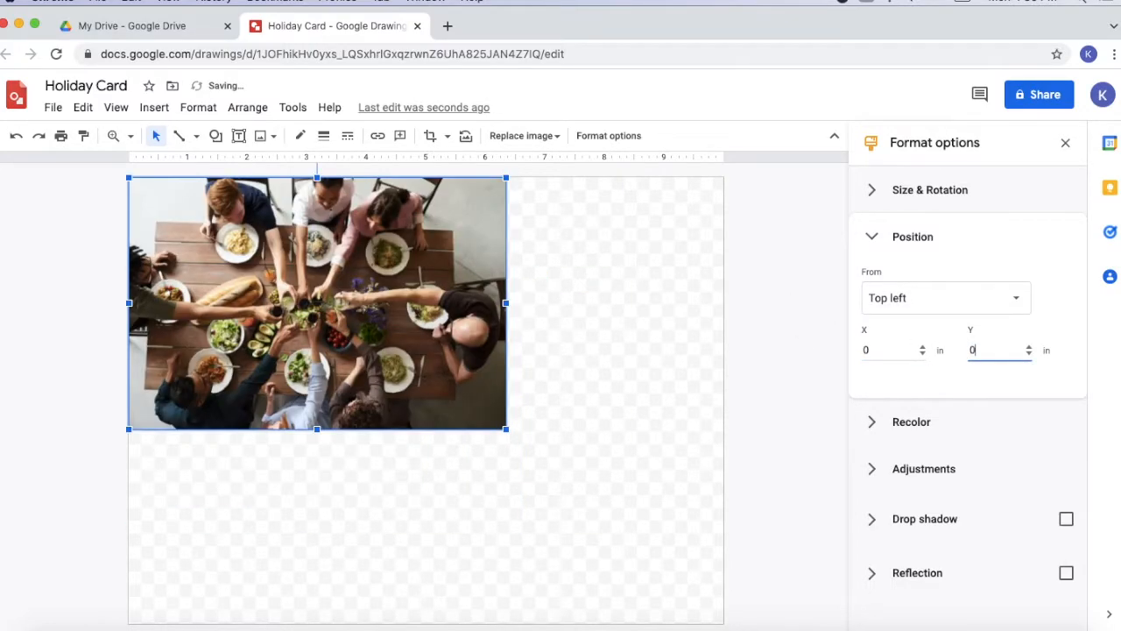
left_click(638, 333)
left_click(473, 298)
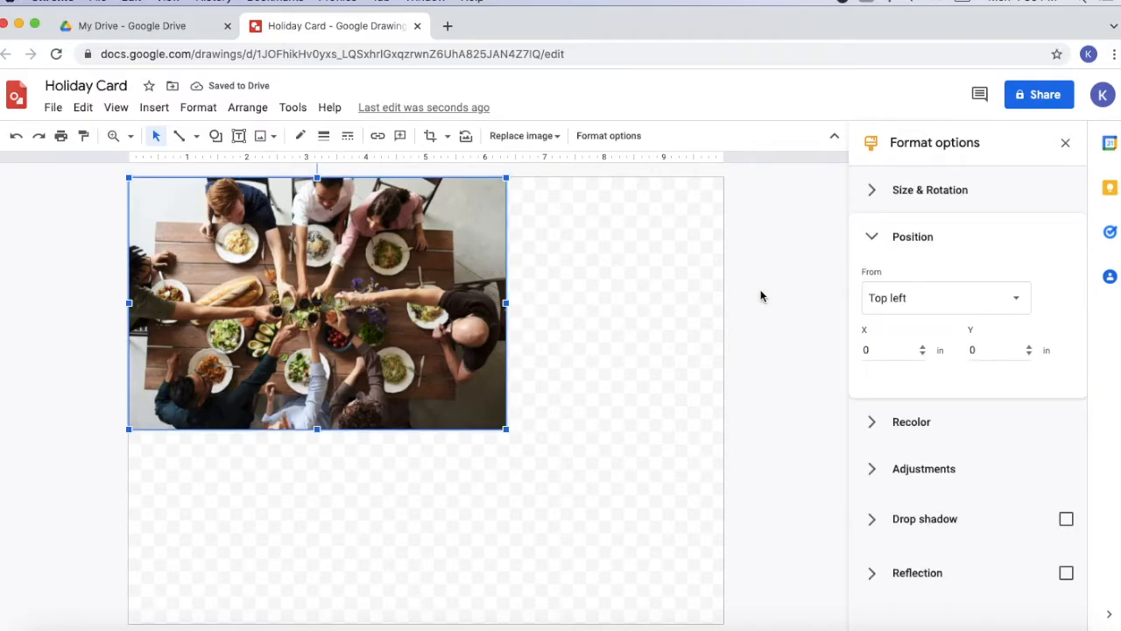
Step: Try the Dark 4, Light 2 and Light 9 recolors on the photo and restore No recolor
left_click(911, 421)
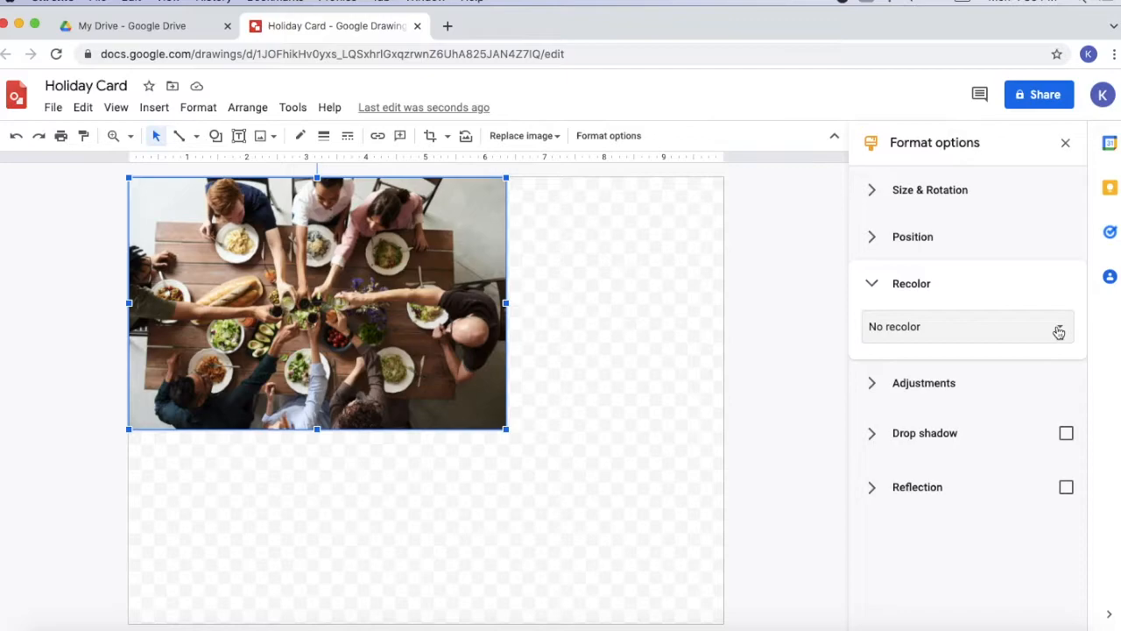
left_click(1056, 329)
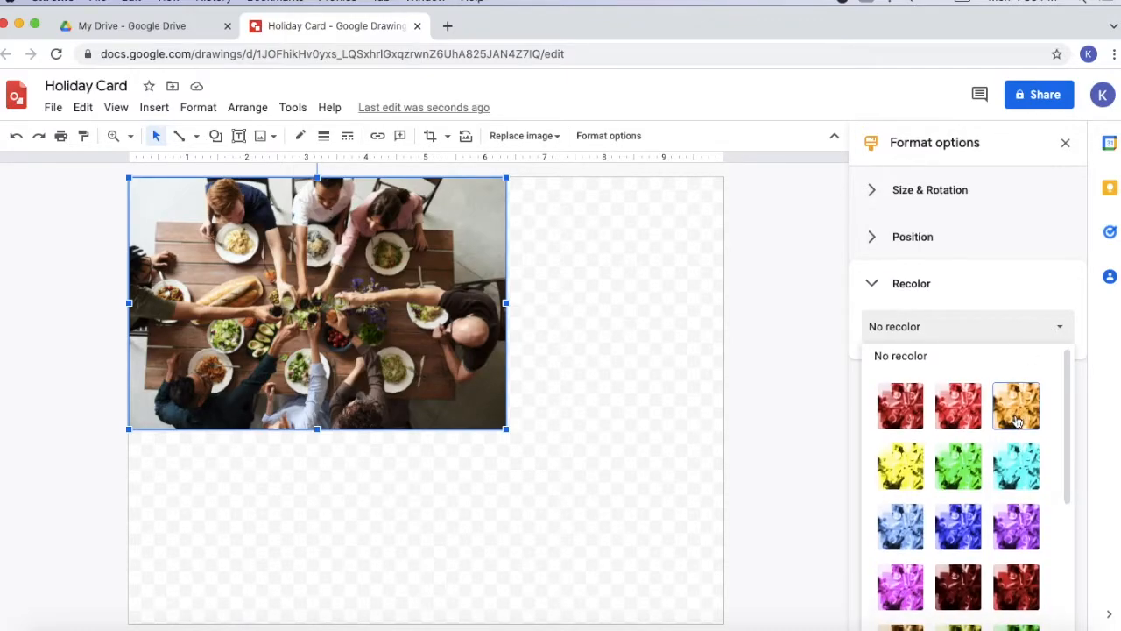
scroll(963, 428, "down", 3)
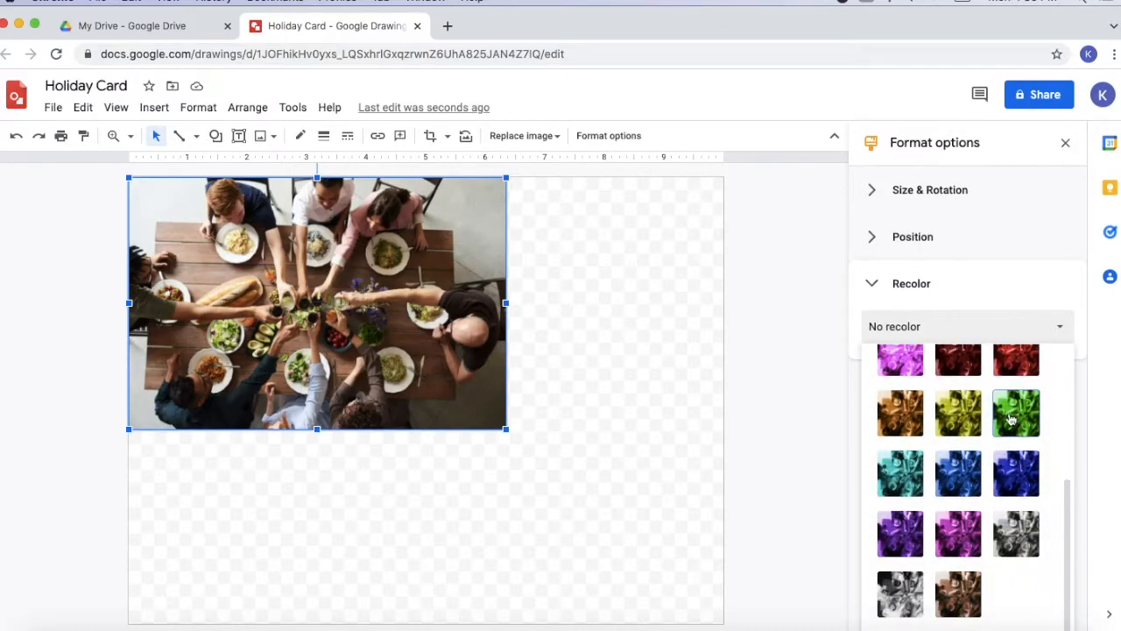
left_click(944, 422)
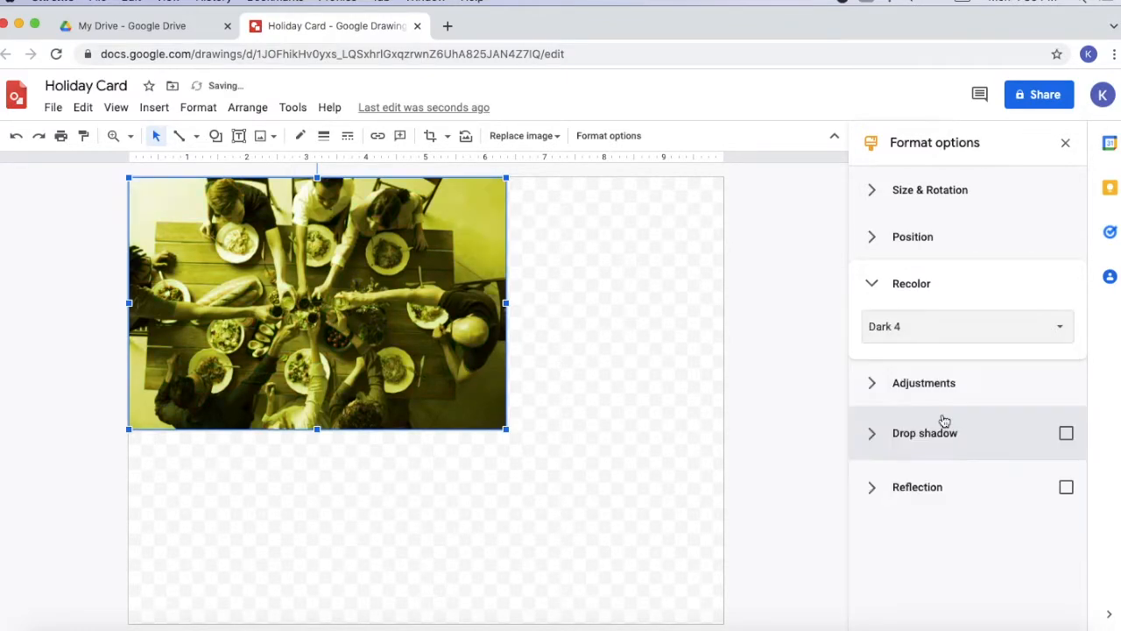
left_click(1051, 332)
left_click(962, 394)
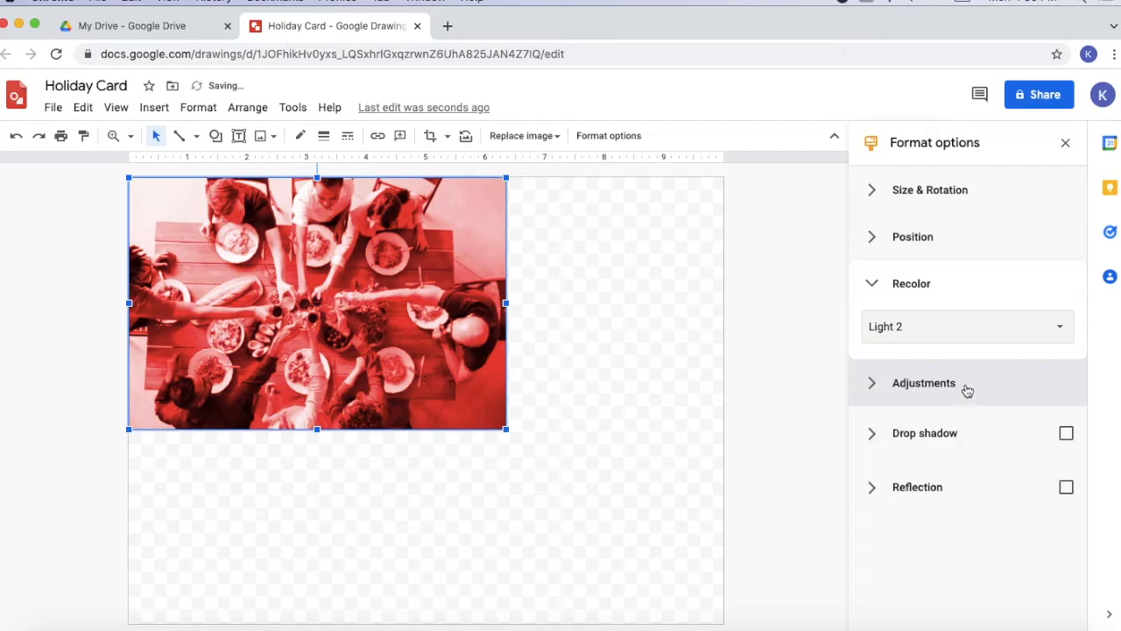
left_click(1047, 342)
left_click(1008, 513)
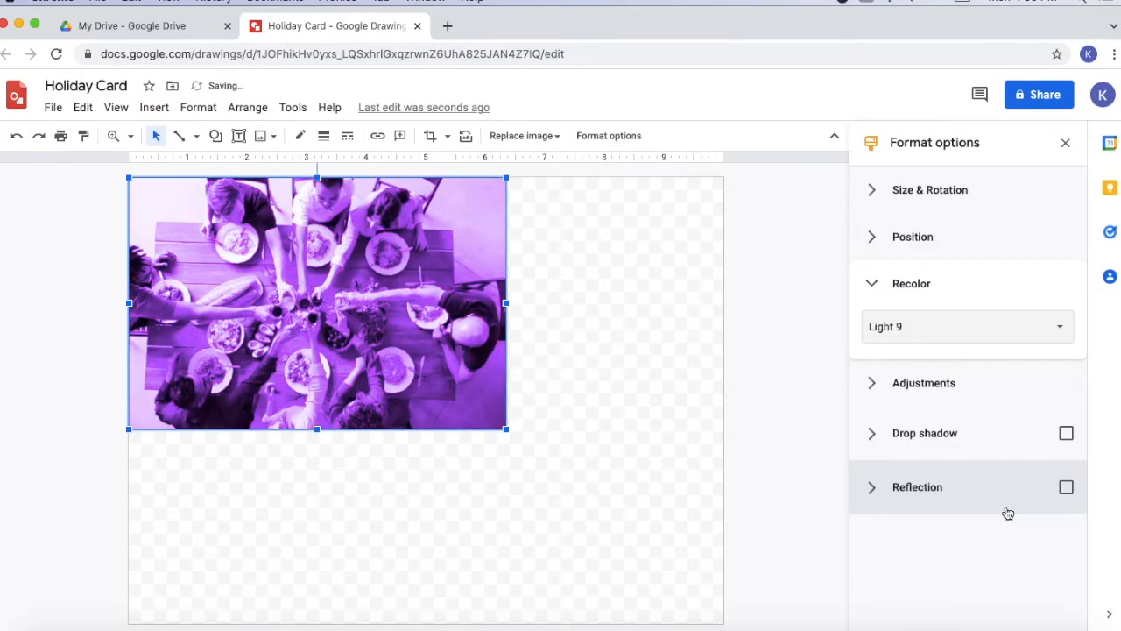
left_click(934, 328)
scroll(954, 385, "up", 1)
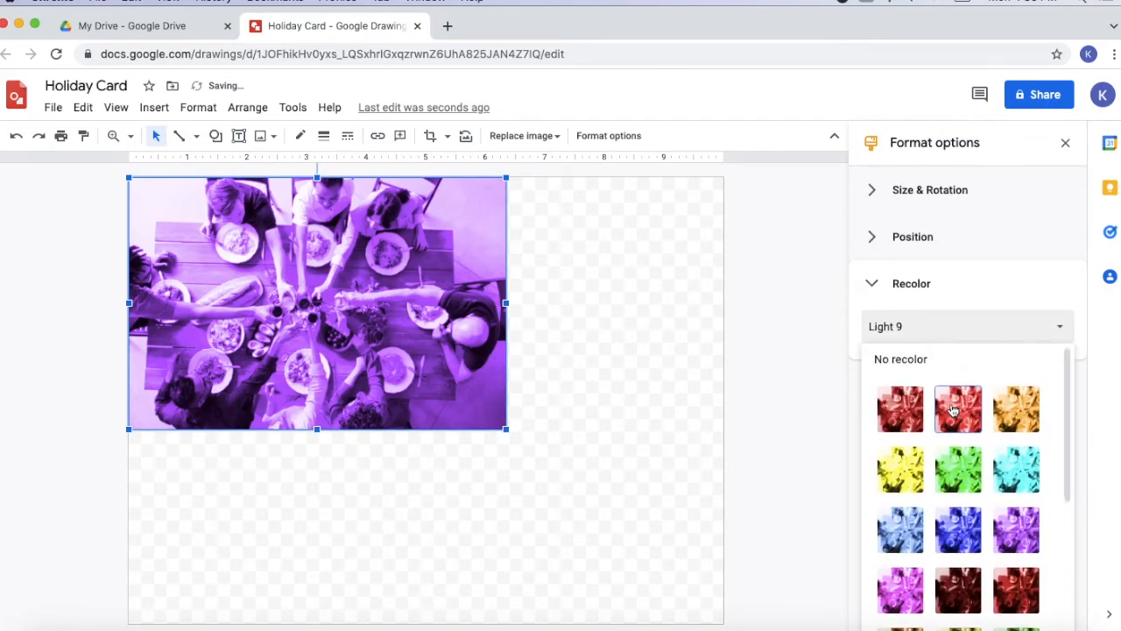
left_click(917, 366)
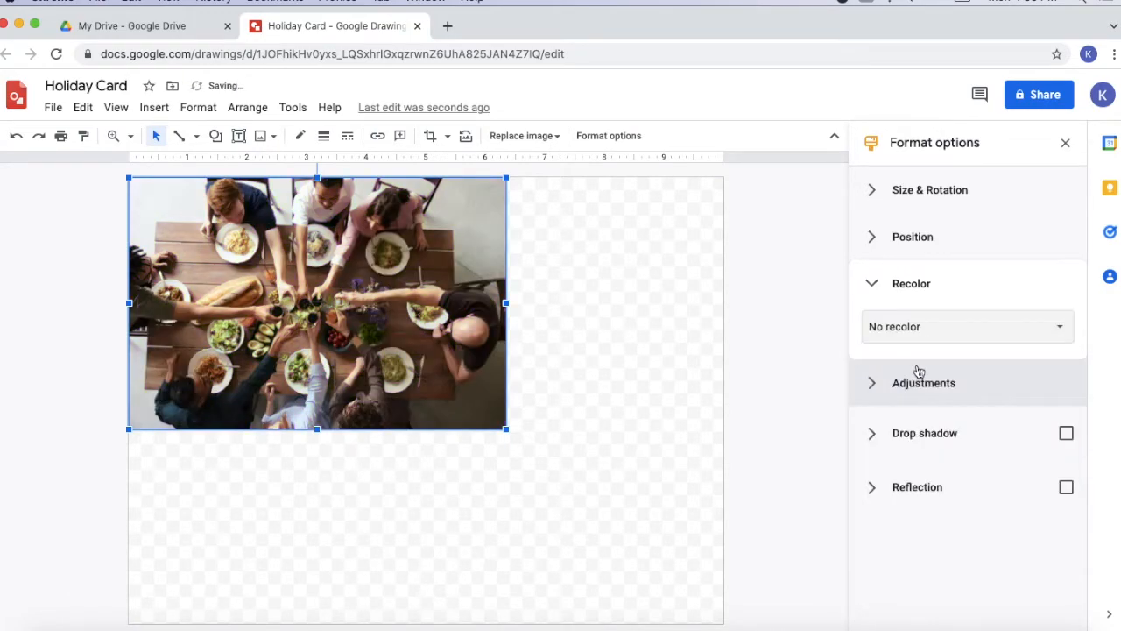
left_click(874, 287)
Step: Try a higher transparency, lower brightness and slightly lower contrast on the photo, and reset its adjustments
left_click(874, 333)
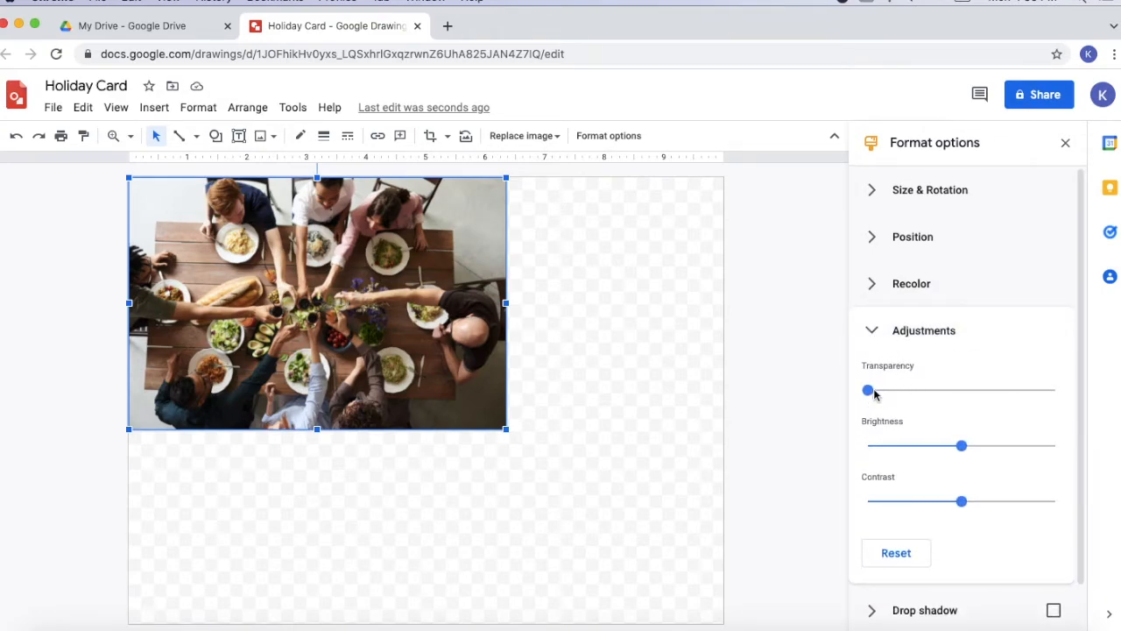
left_click_drag(870, 396, 947, 393)
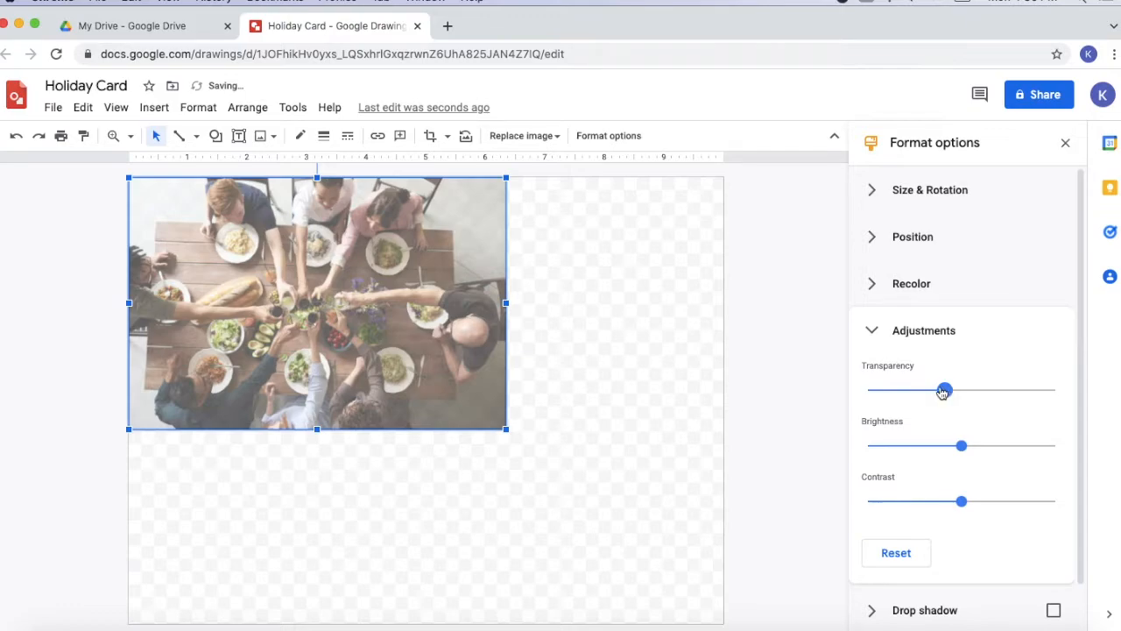
left_click_drag(944, 394, 868, 391)
left_click_drag(961, 446, 930, 446)
mouse_move(961, 501)
left_mouse_down()
mouse_move(1010, 500)
mouse_move(955, 500)
left_mouse_up()
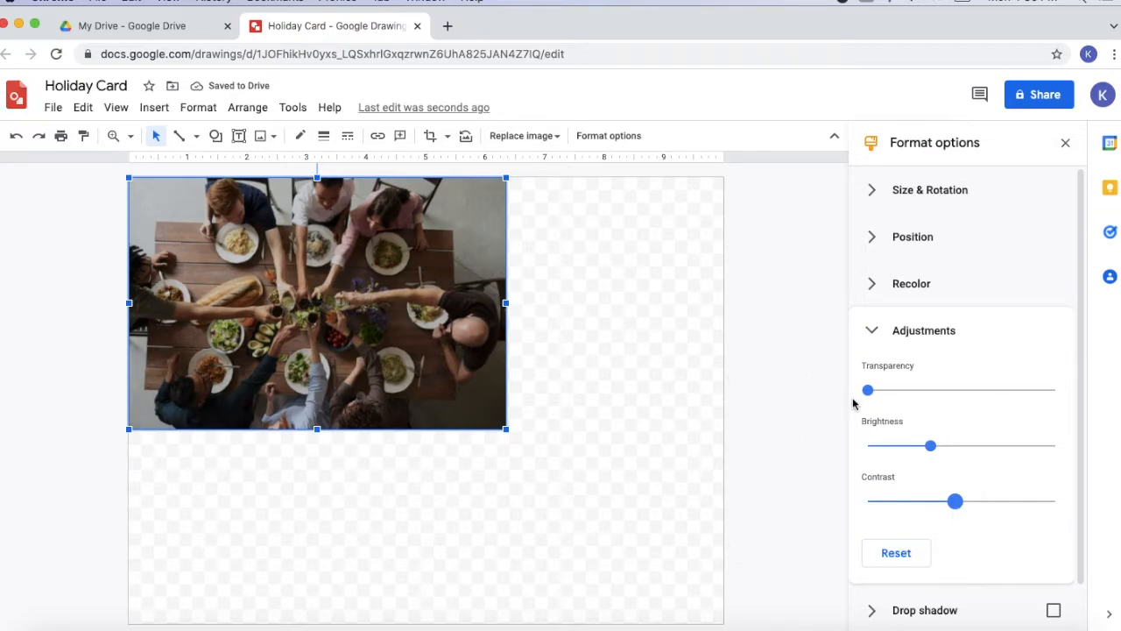
left_click(901, 552)
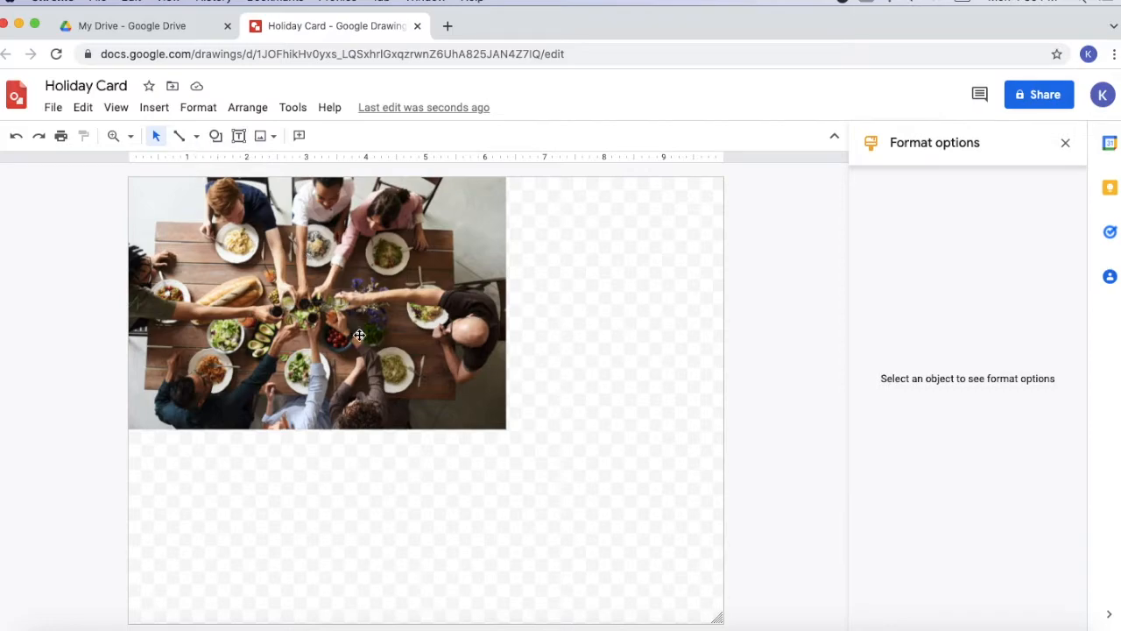
Step: Draw a rectangle slightly larger than the page over the whole drawing and fill it with a dark orange
left_click(216, 138)
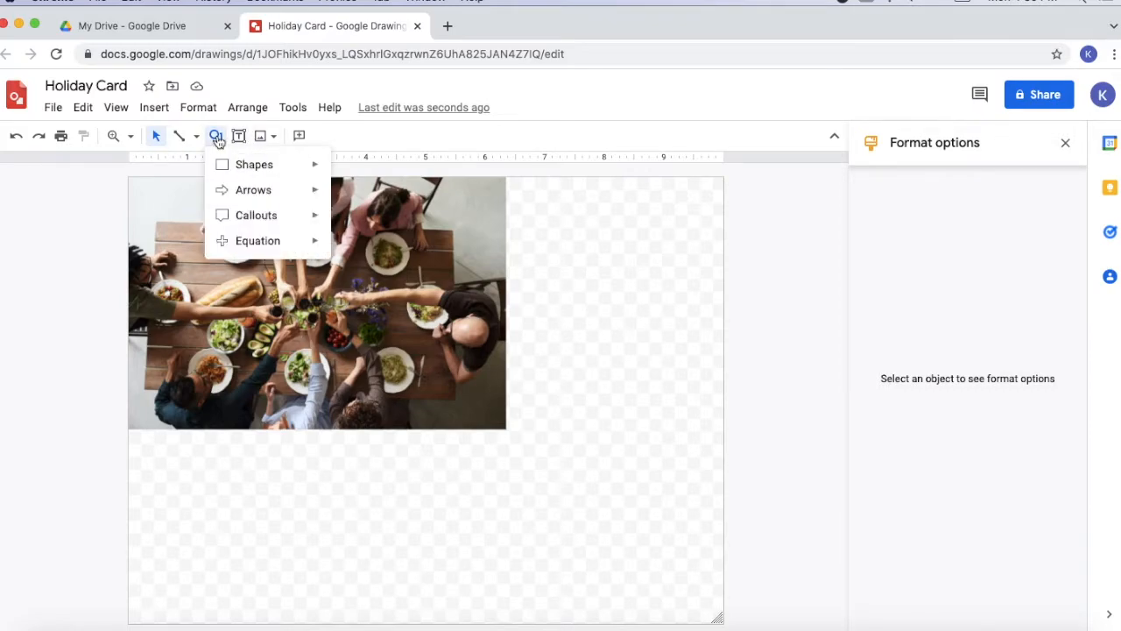
mouse_move(242, 166)
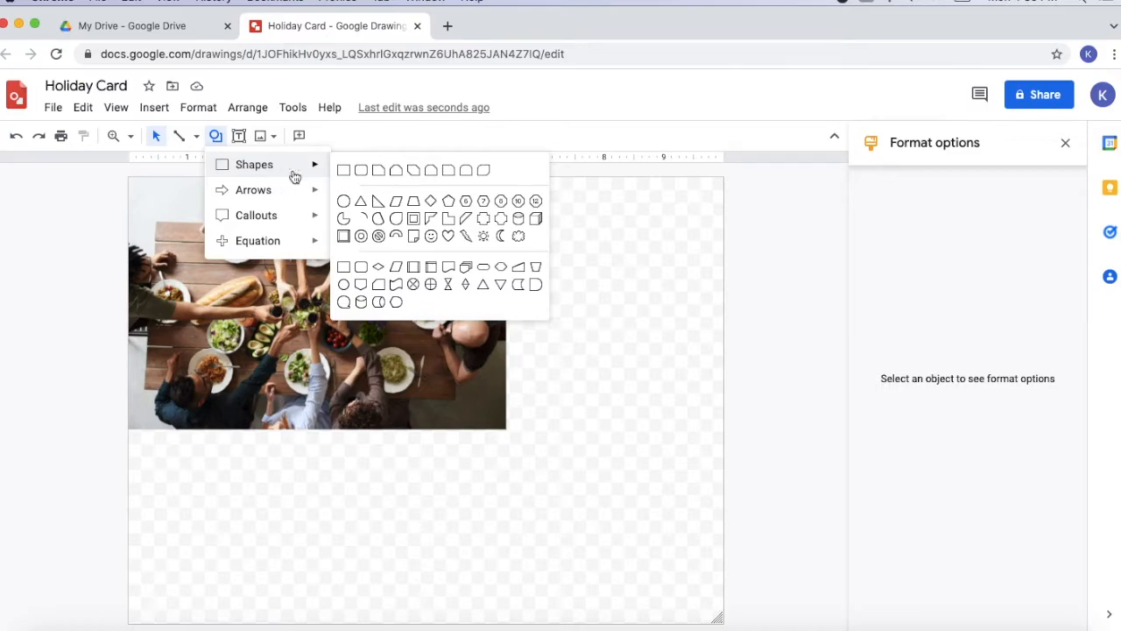
left_click(343, 170)
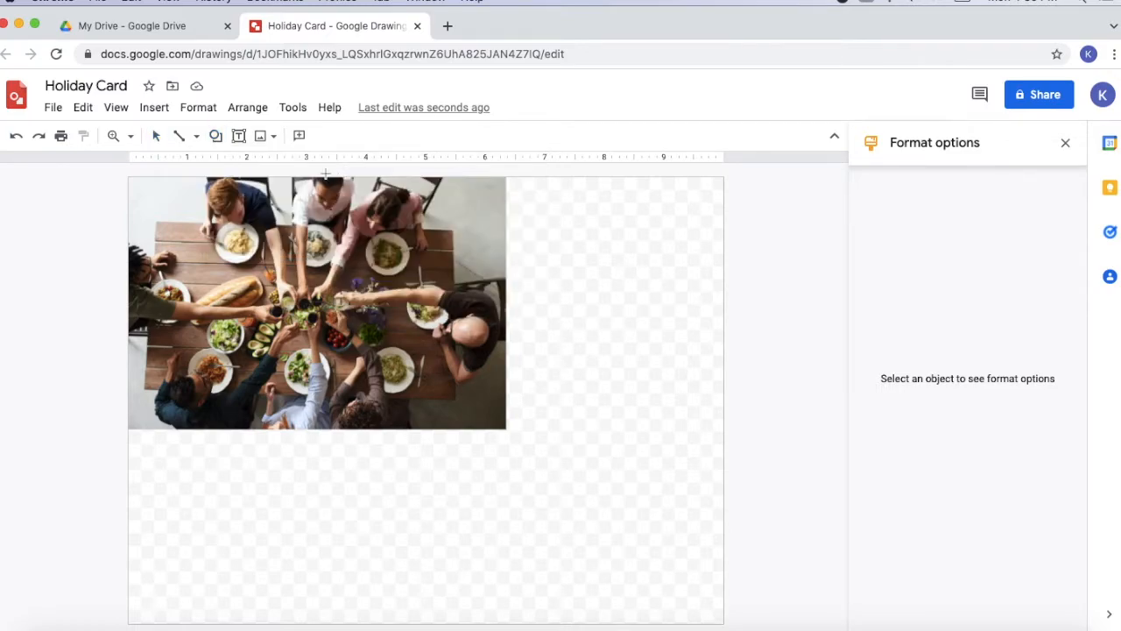
left_click_drag(115, 166, 737, 630)
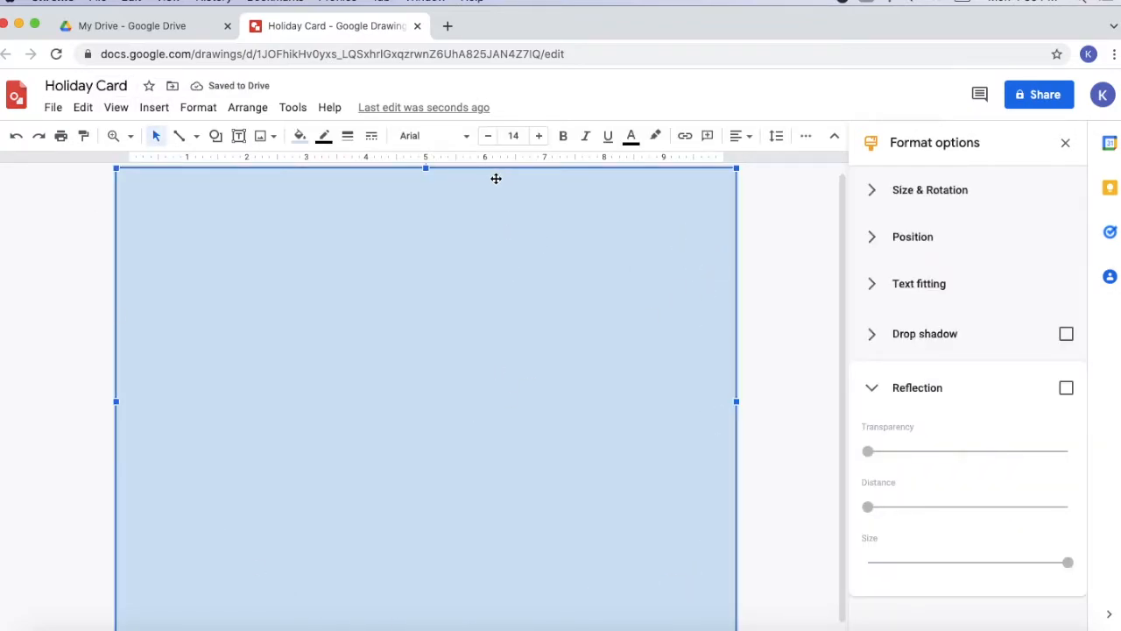
left_click(300, 138)
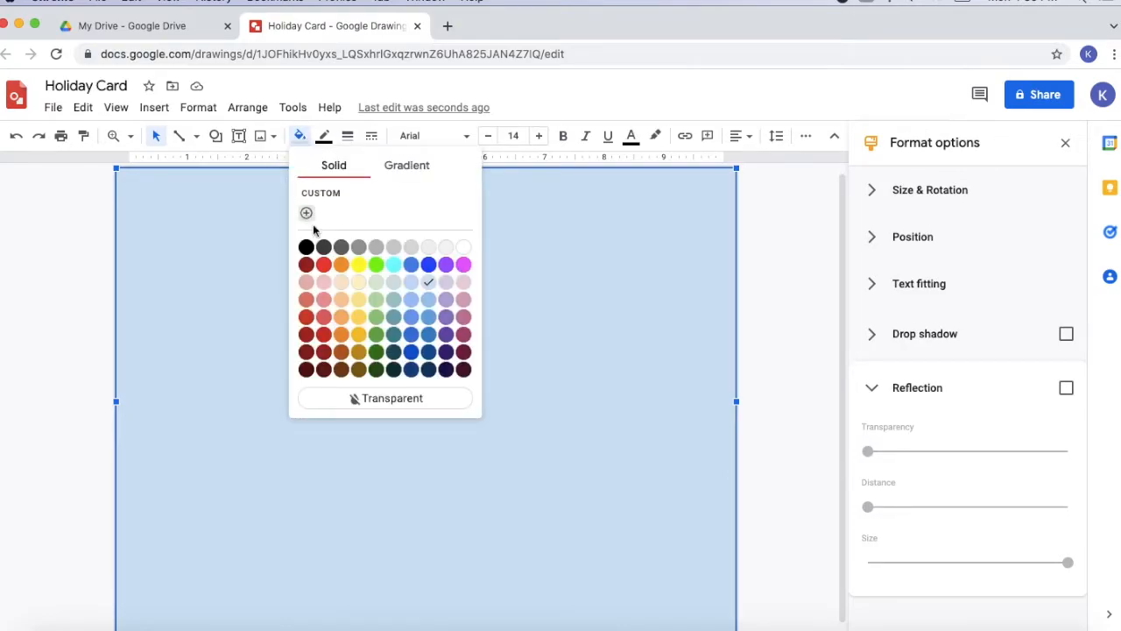
left_click(344, 351)
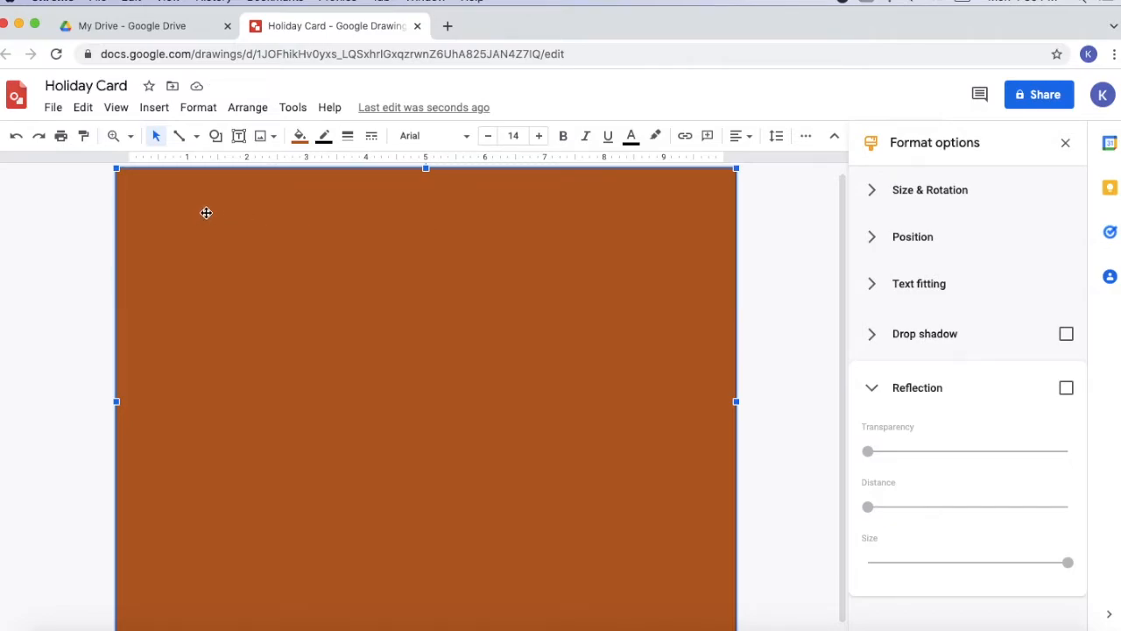
Step: Send the dark orange rectangle to the back, behind the photo
right_click(336, 206)
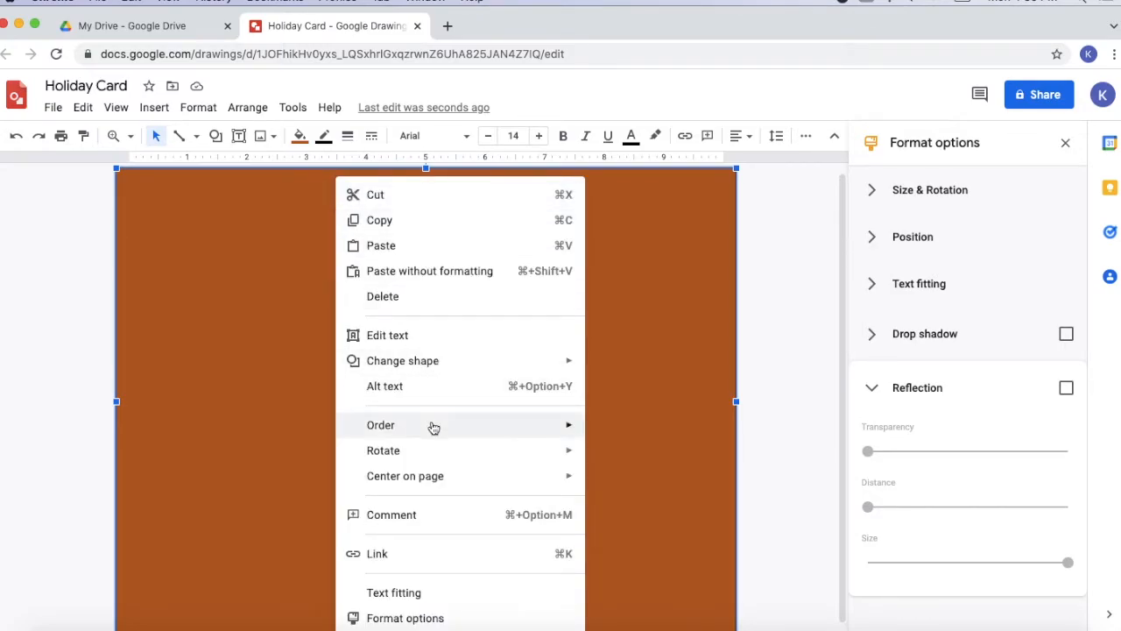
mouse_move(435, 426)
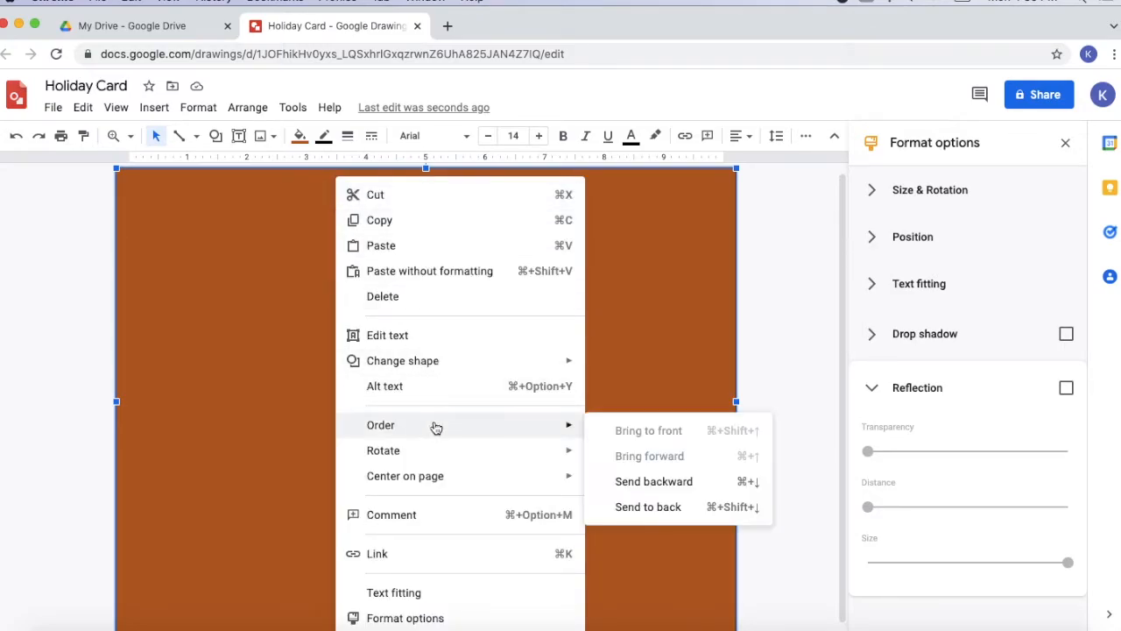
left_click(678, 510)
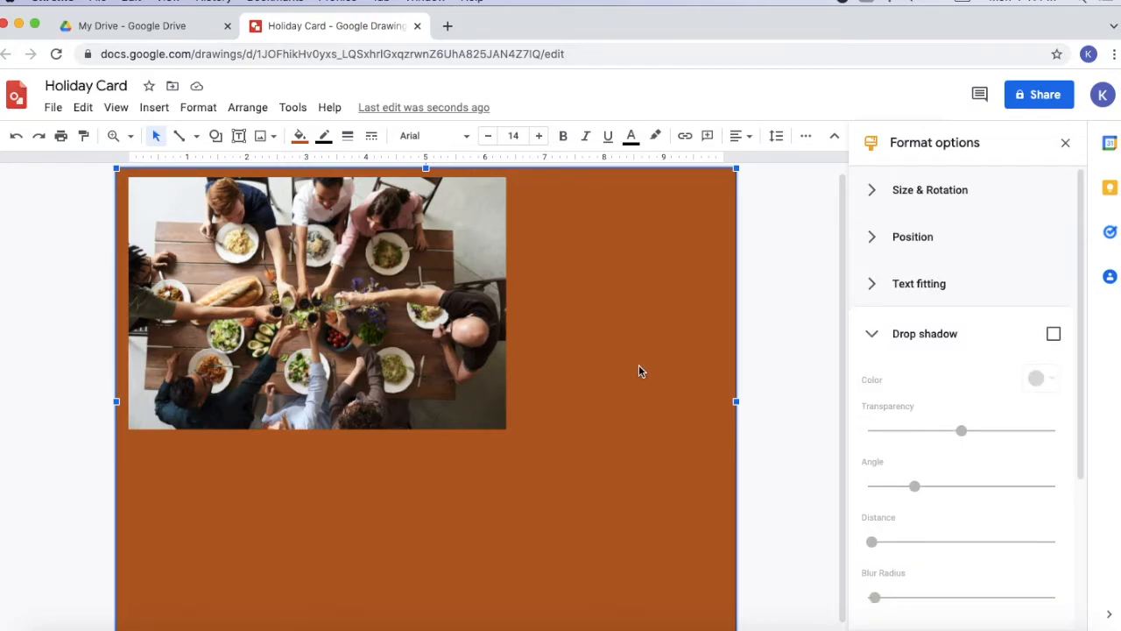
Step: Add a text box in the orange area below the photo reading "Happy Thanksgiving!"
left_click(238, 137)
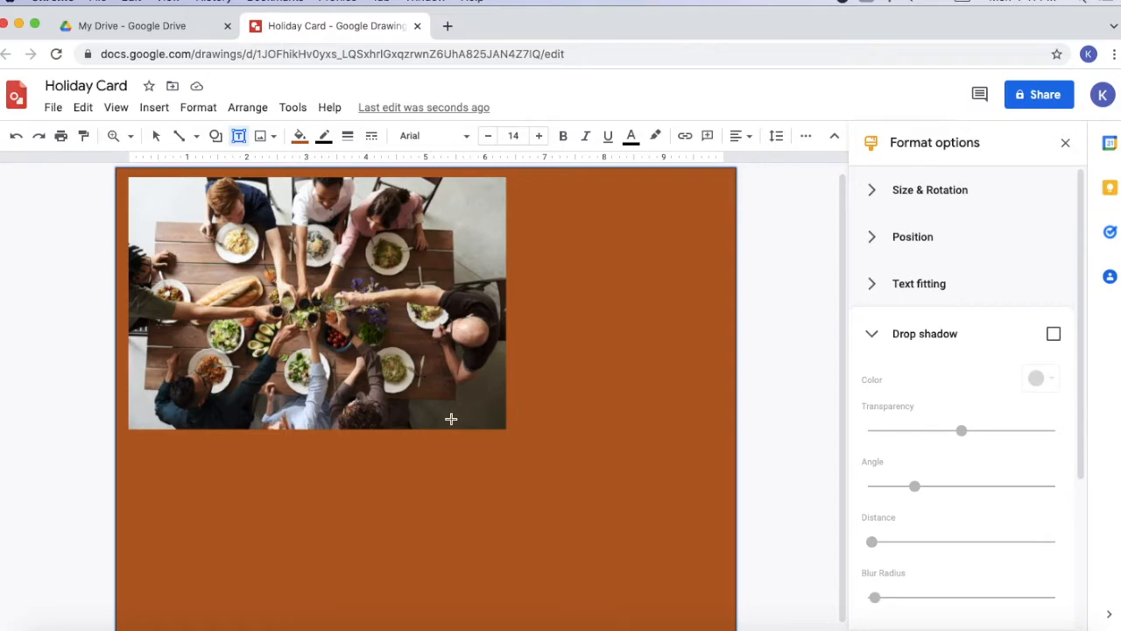
left_click(377, 489)
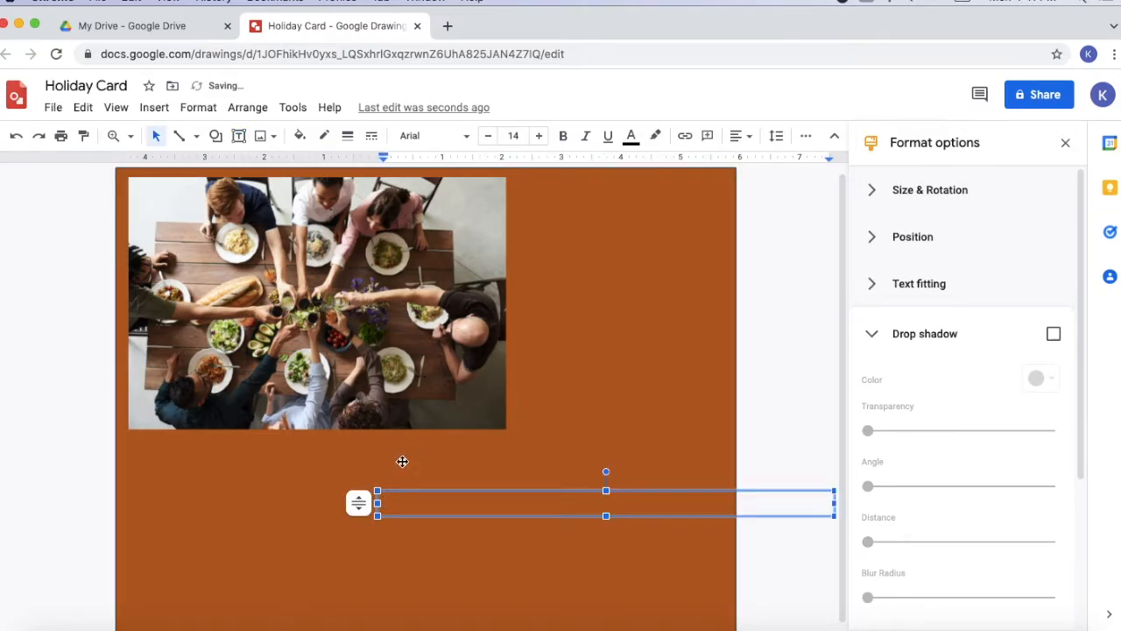
type("Happy THanksgiving!")
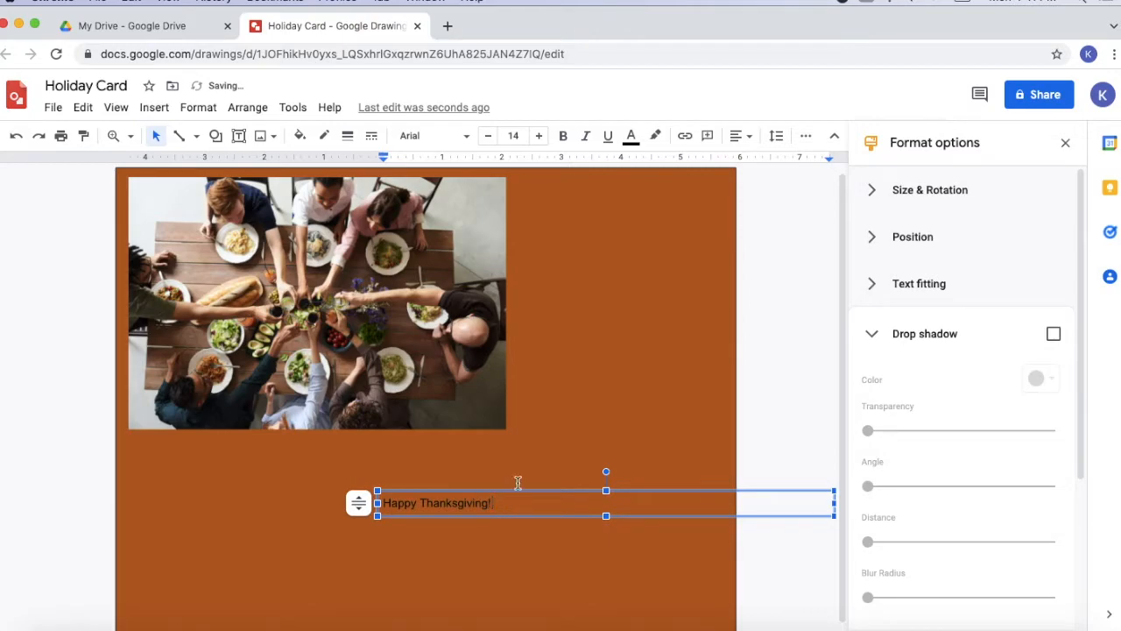
left_click(474, 505)
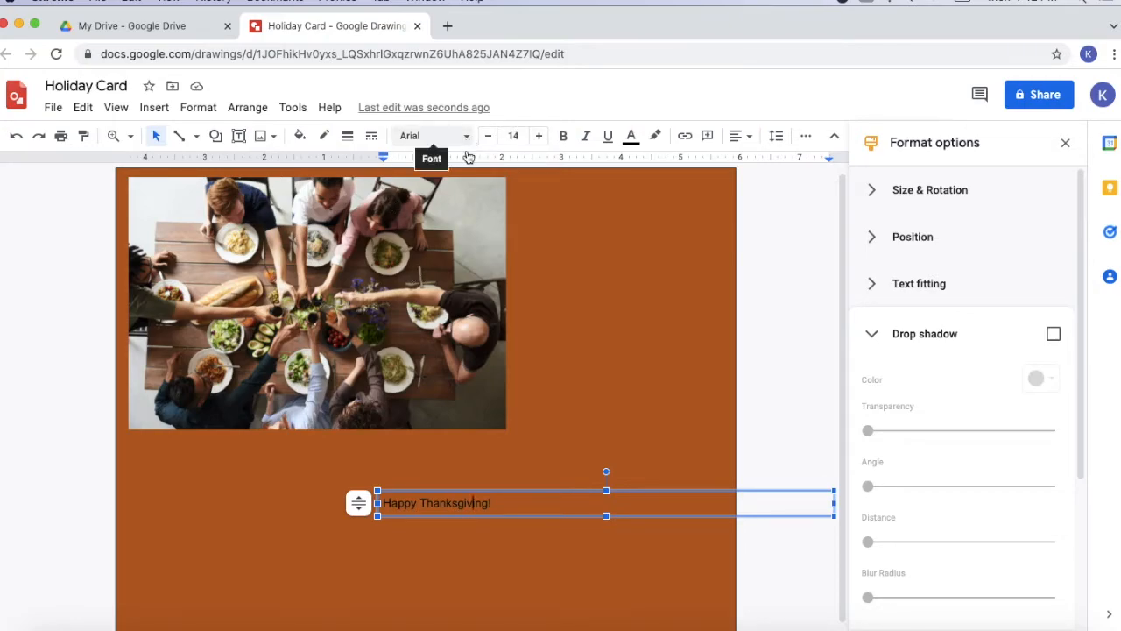
Step: Set the "Happy Thanksgiving!" text in the Pacifico font at size 50
left_click_drag(498, 503, 333, 501)
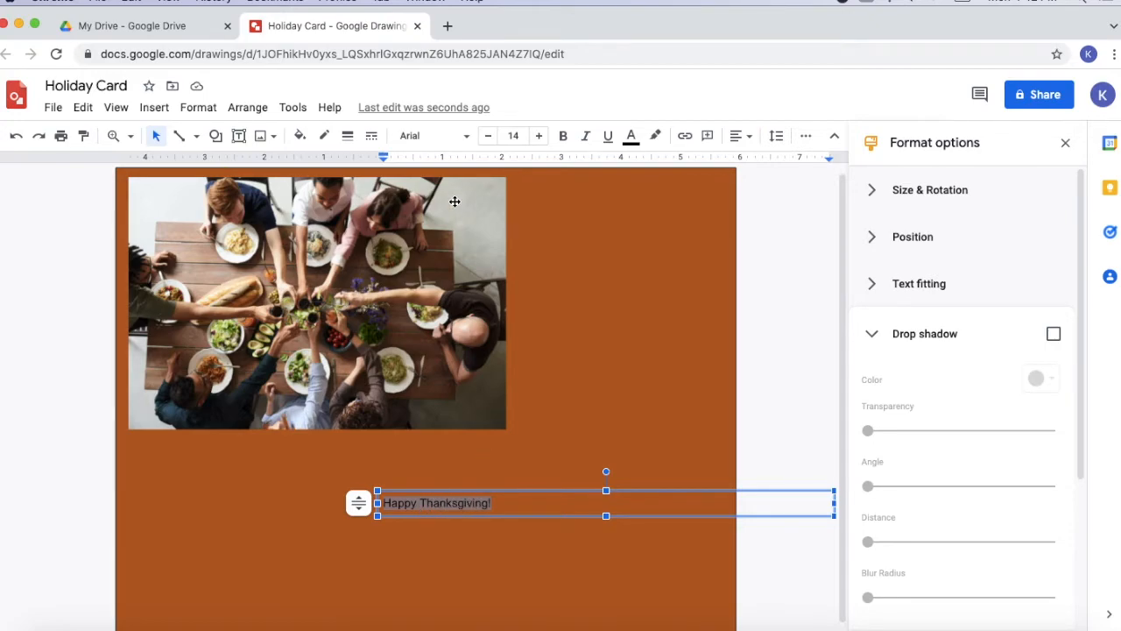
left_click(466, 136)
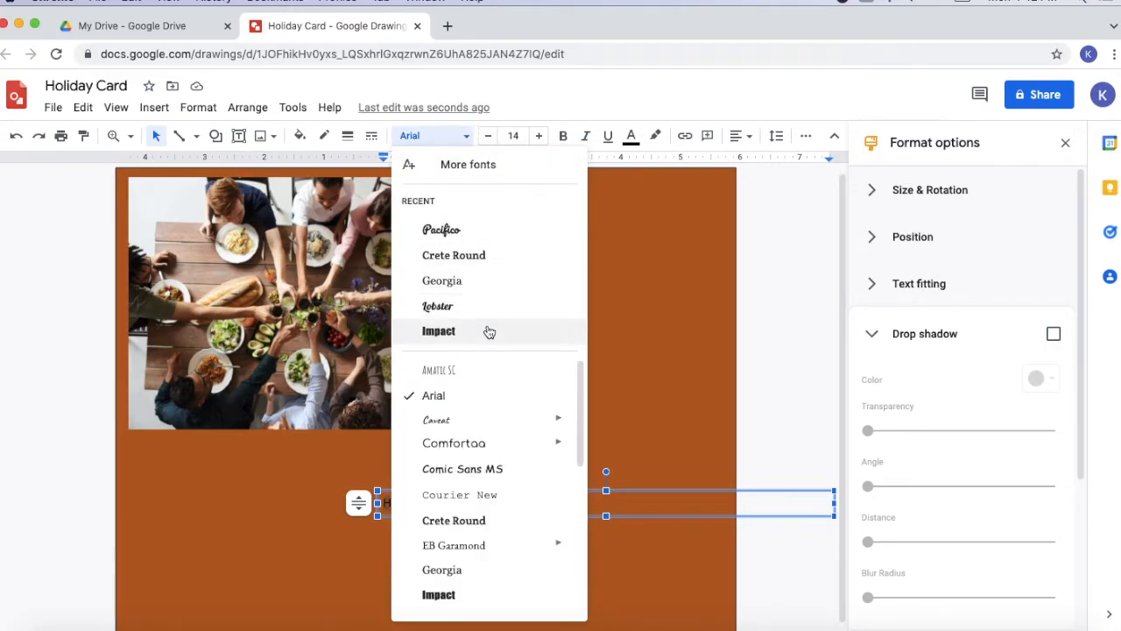
scroll(483, 409, "down", 10)
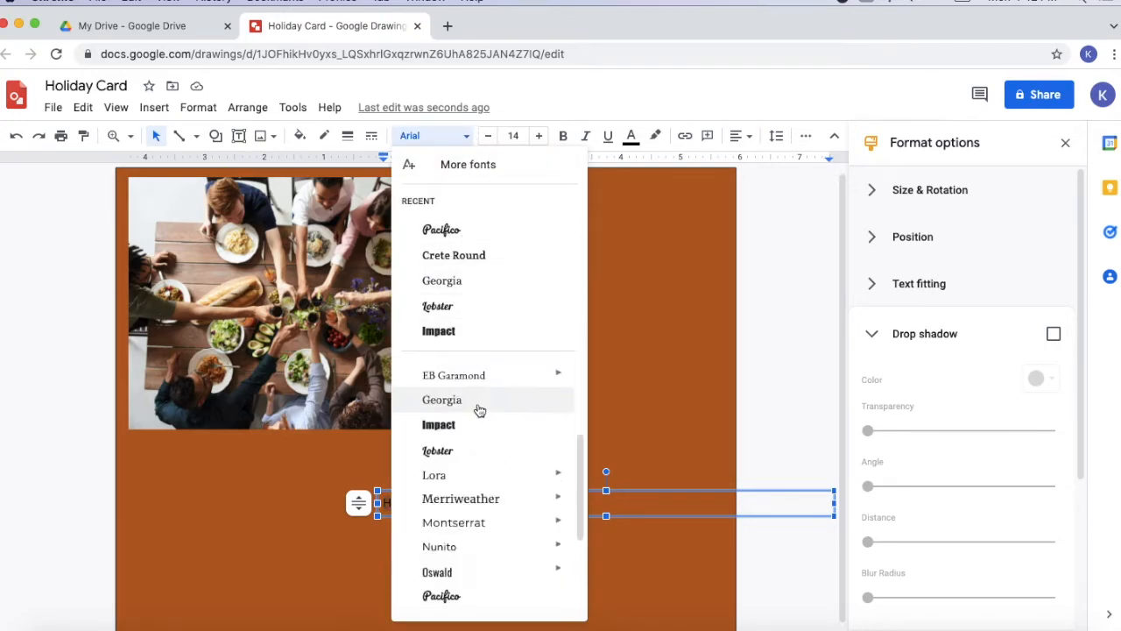
left_click(461, 235)
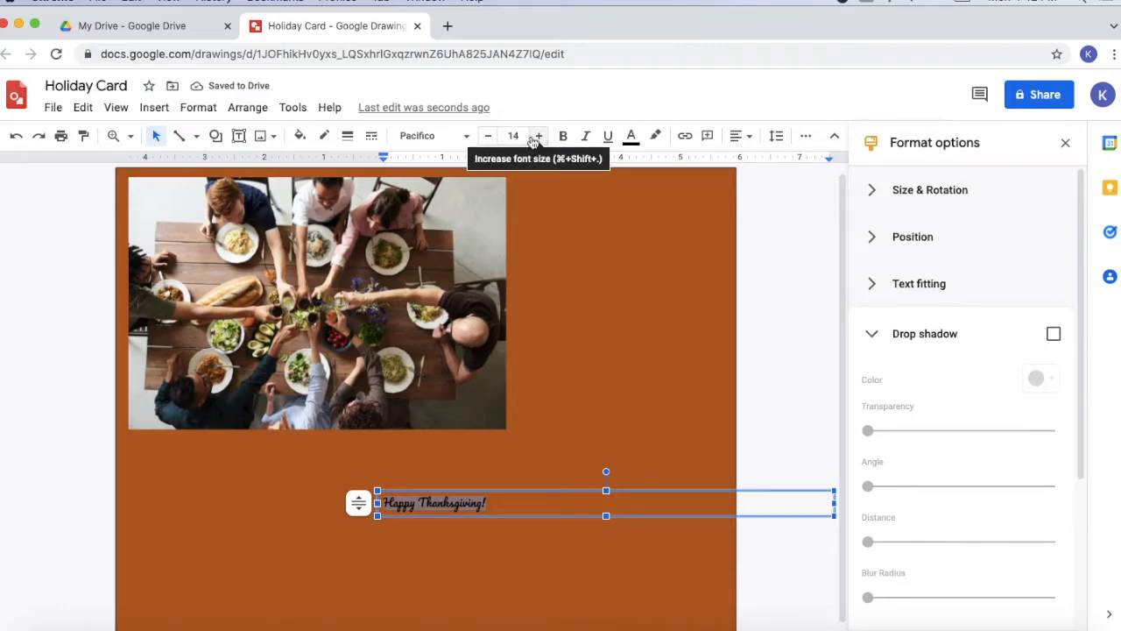
left_click(514, 138)
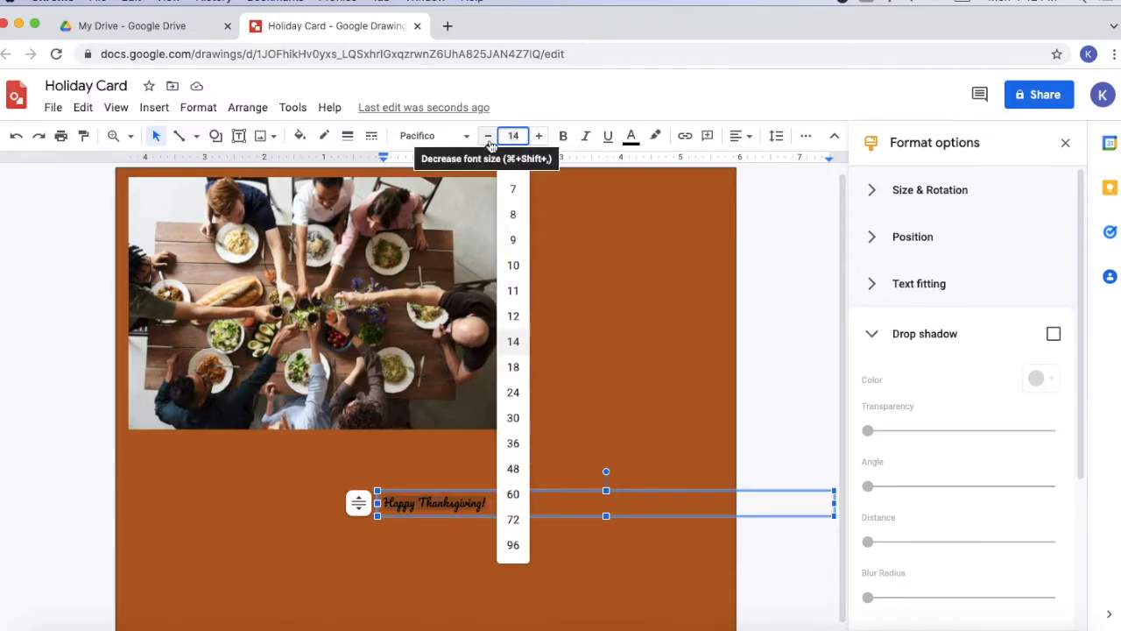
type("50")
key("Return")
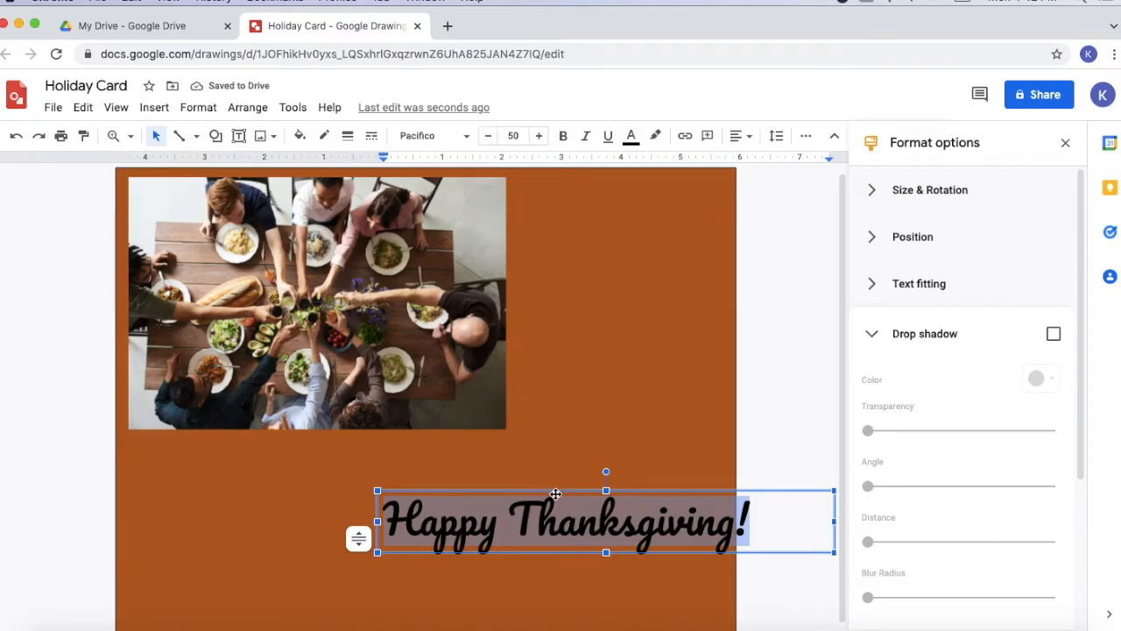
Step: Move the "Happy Thanksgiving!" text box fully onto the orange area below the photo and center-align its text
left_click_drag(555, 492, 379, 482)
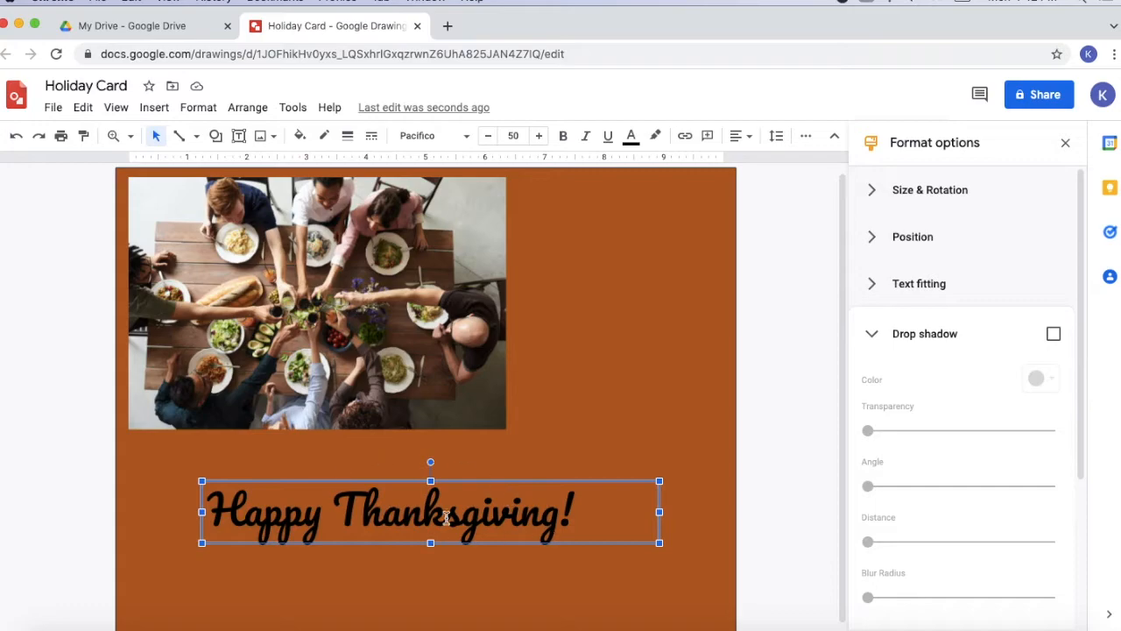
left_click(741, 138)
left_click(761, 162)
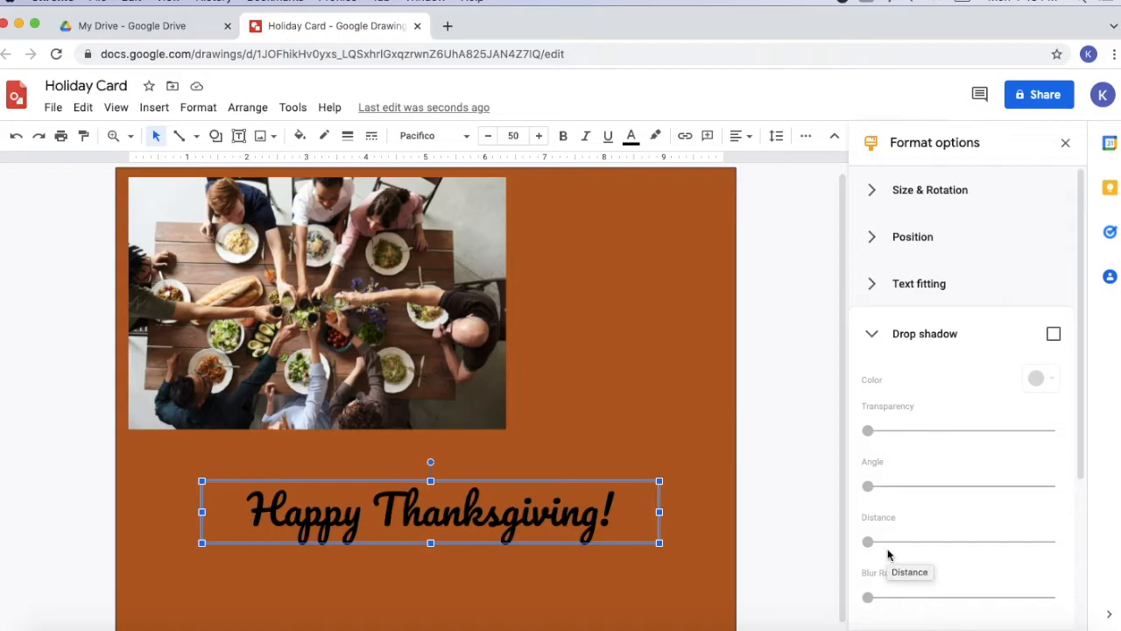
left_click(615, 396)
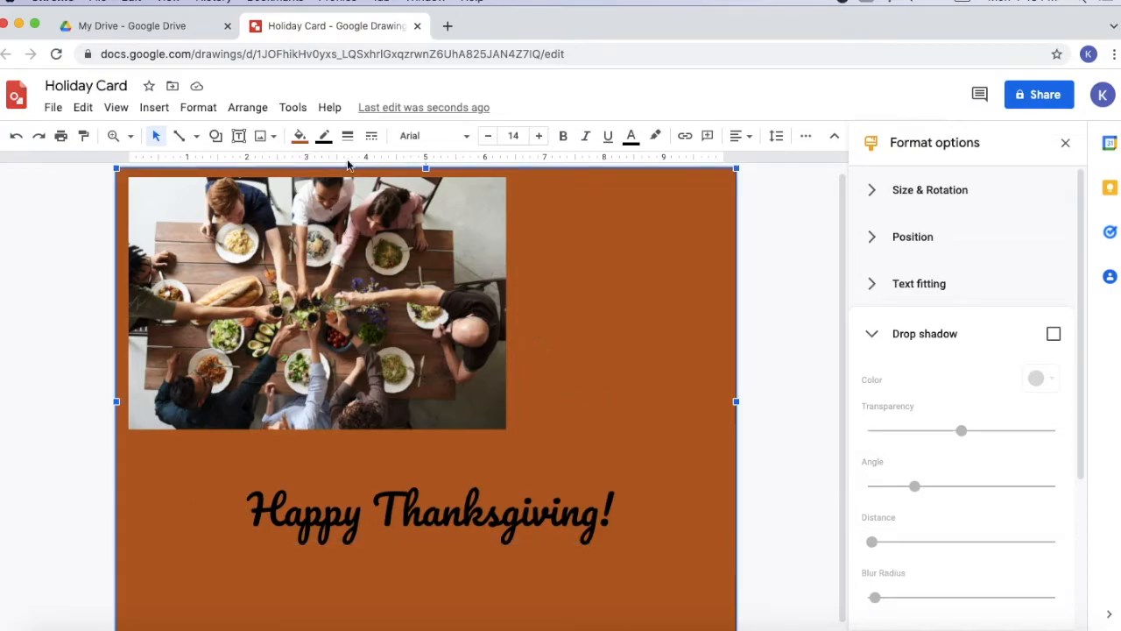
Step: Add a text box reading "2021" in the orange area, just below and to the right of the photo
left_click(239, 134)
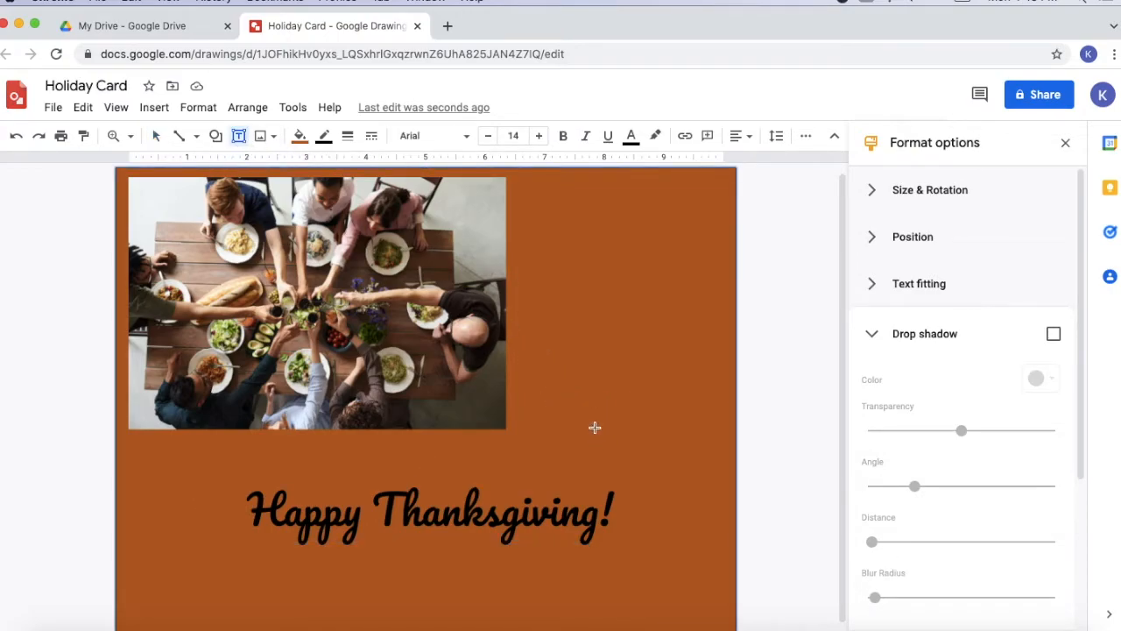
left_click(594, 427)
type("201")
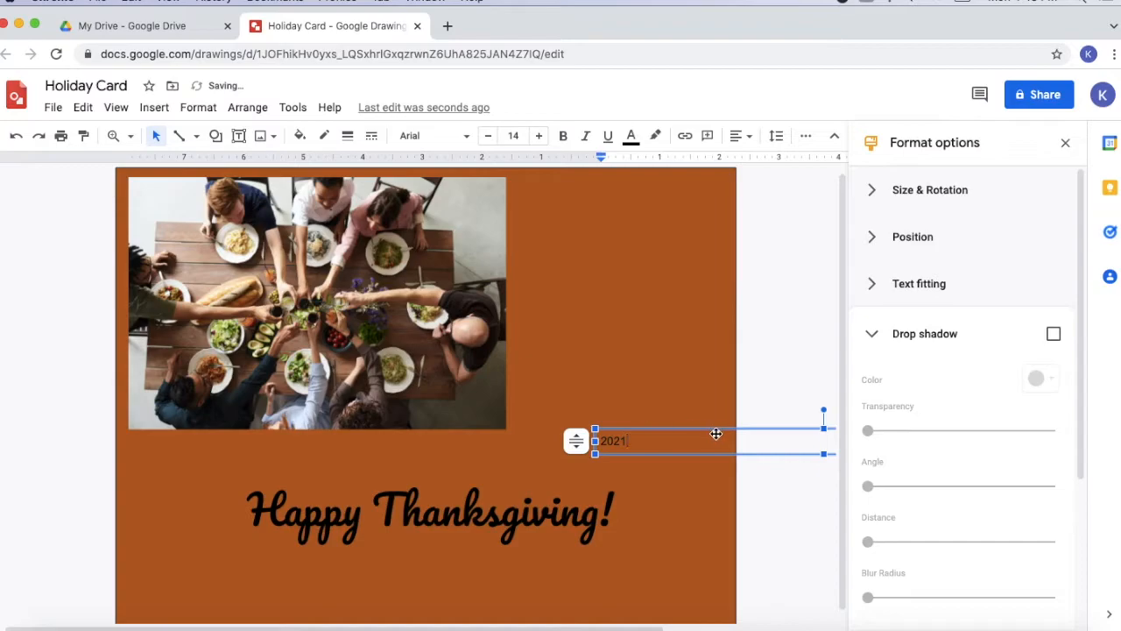
Step: Set the "2021" text in the Pacifico font at size 40
left_click_drag(639, 435, 560, 433)
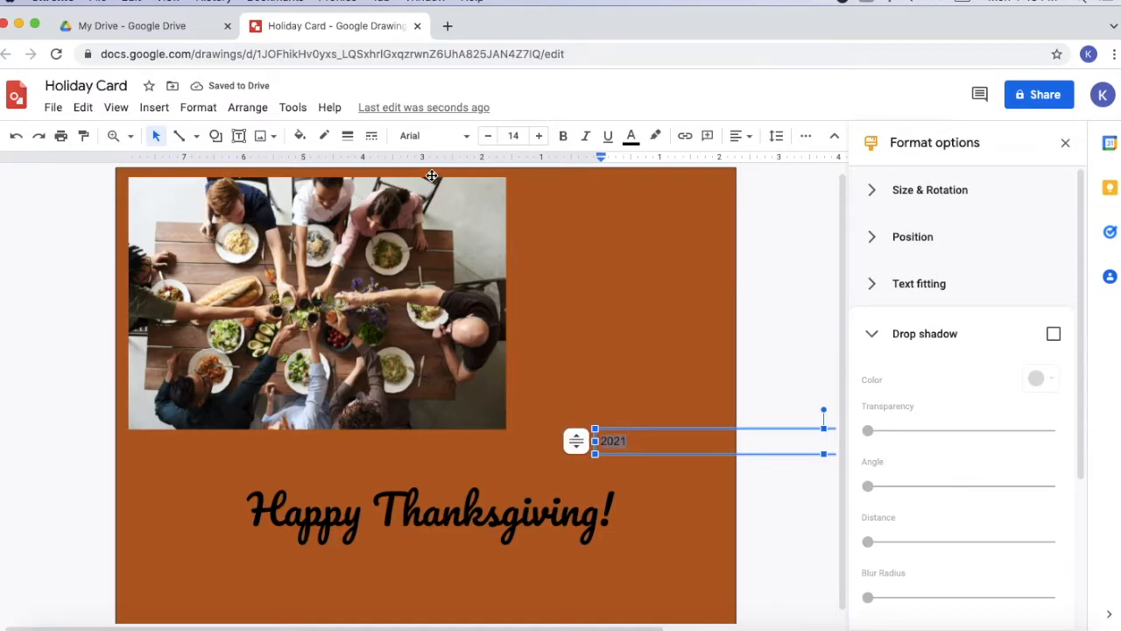
left_click(464, 135)
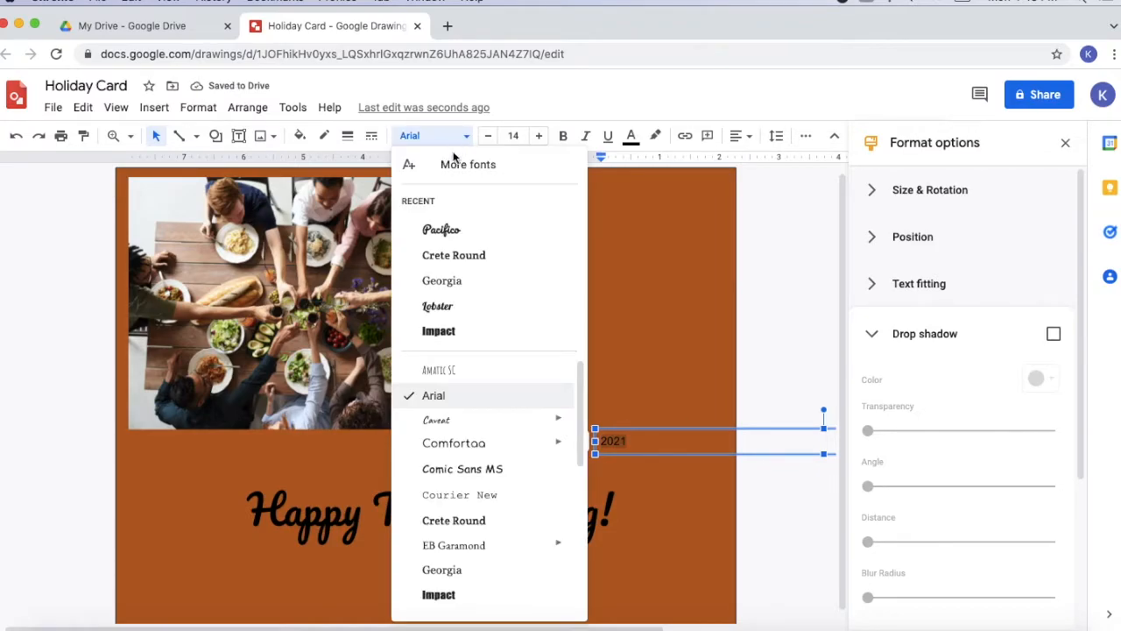
left_click(436, 234)
left_click(512, 137)
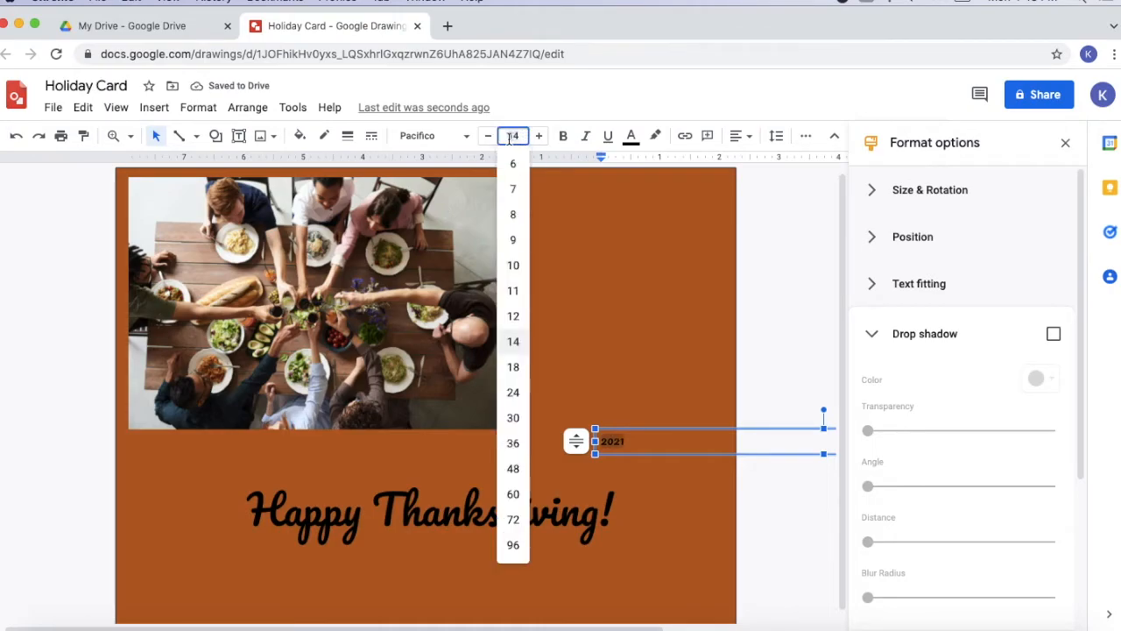
type("40")
key("Return")
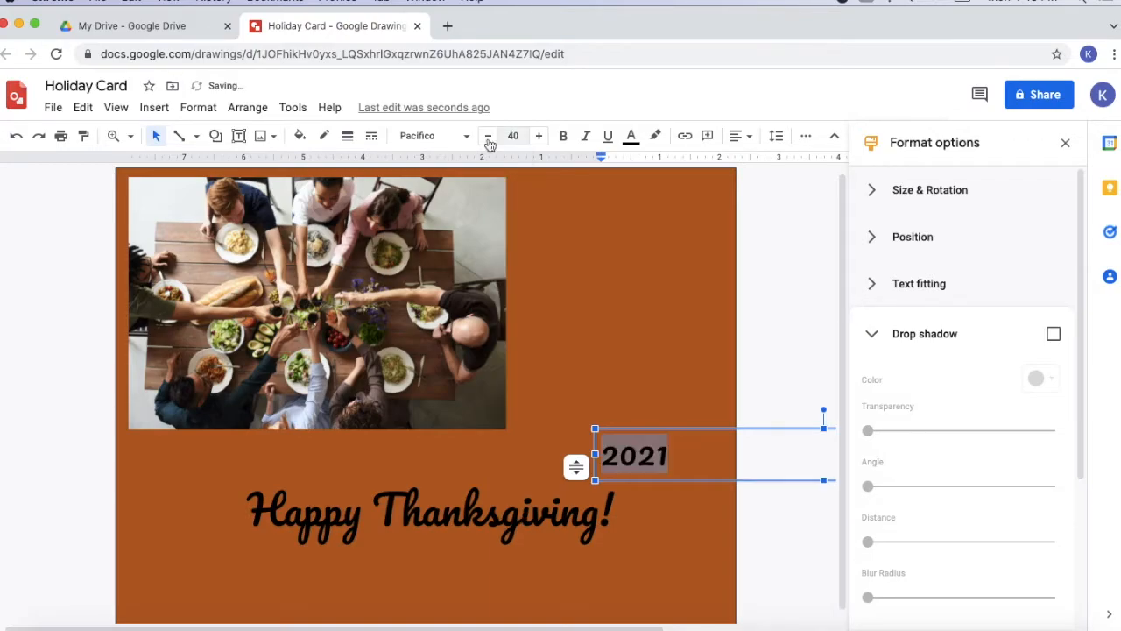
Step: Center-align the "2021" text and move its box directly beneath "Happy Thanksgiving!"
left_click(735, 142)
left_click(762, 161)
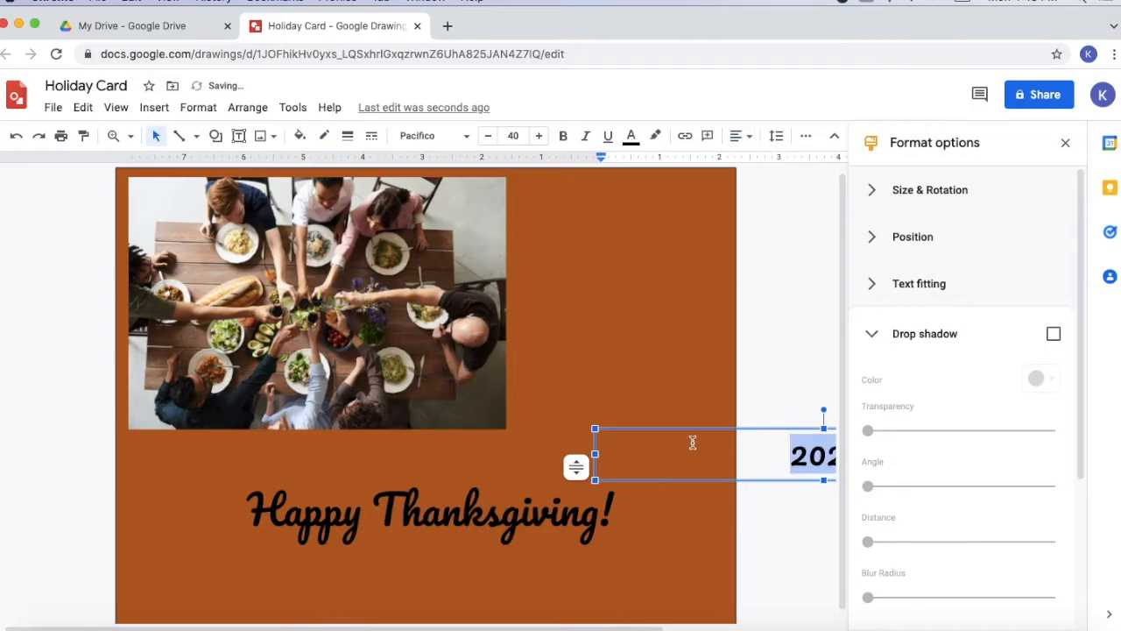
scroll(691, 442, "right", 5)
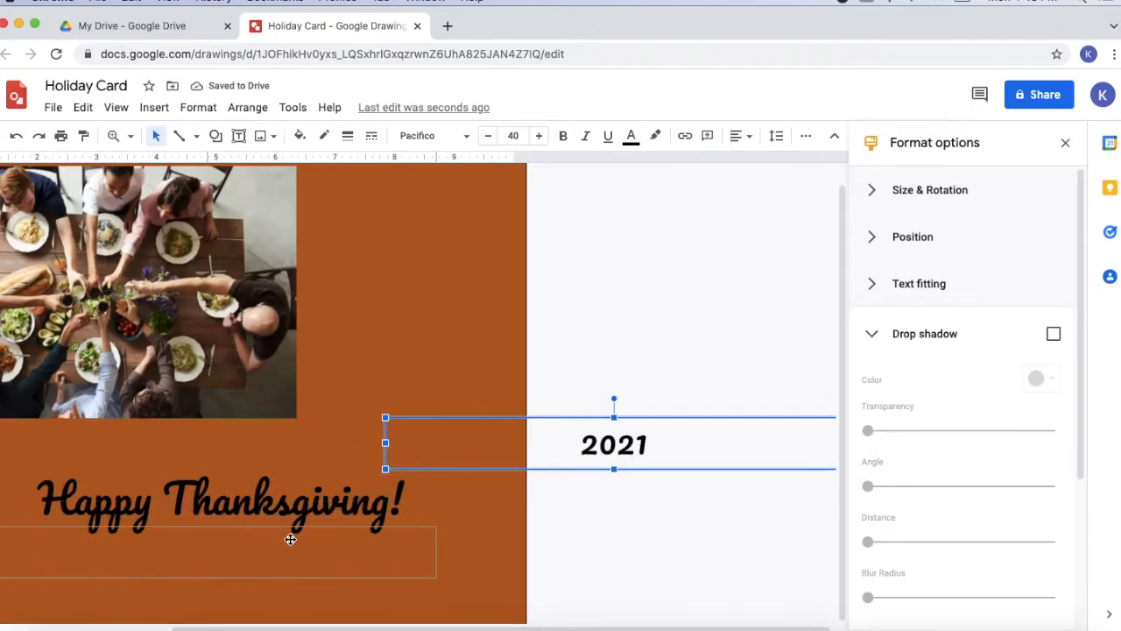
left_click_drag(290, 538, 291, 536)
left_click_drag(603, 628, 468, 628)
left_click(465, 613)
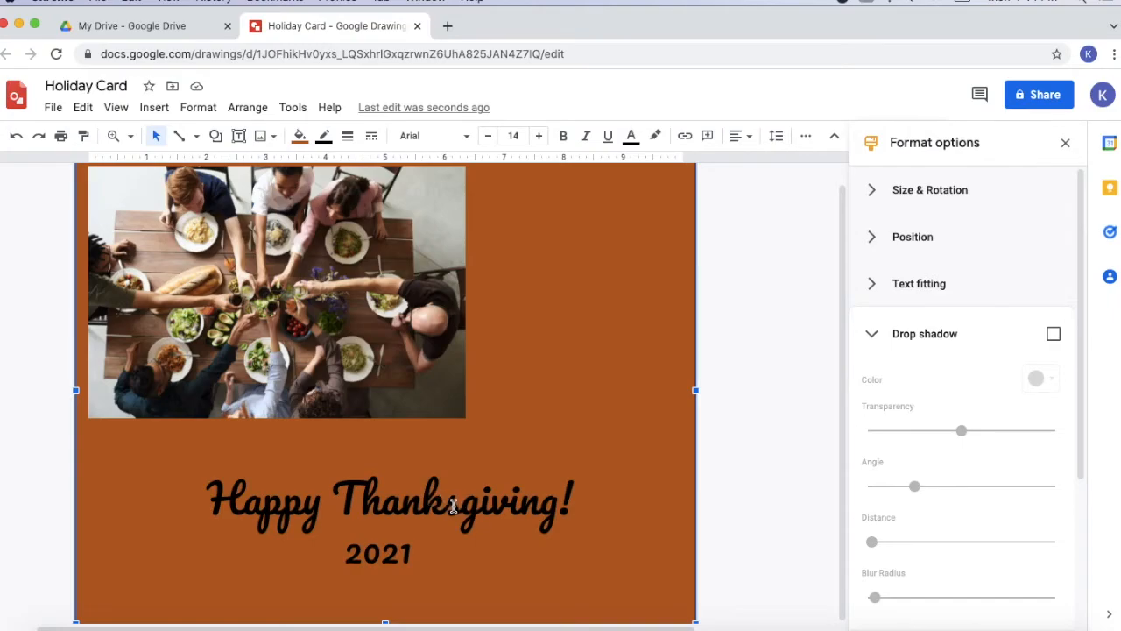
Step: Center the "Happy Thanksgiving!" text box horizontally on the page
right_click(432, 498)
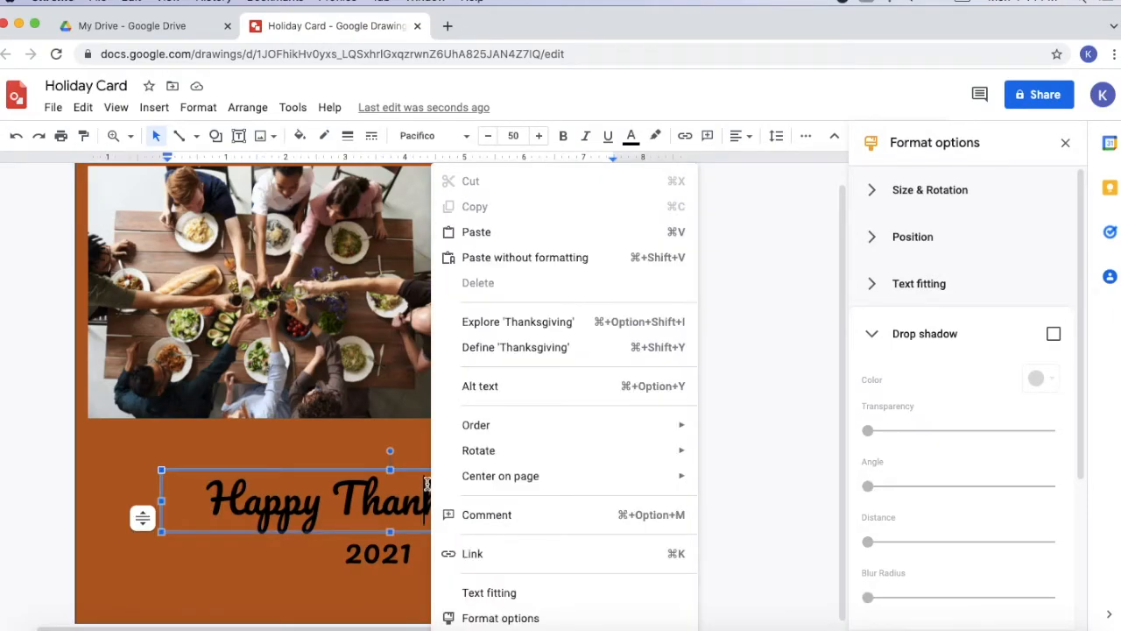
mouse_move(448, 483)
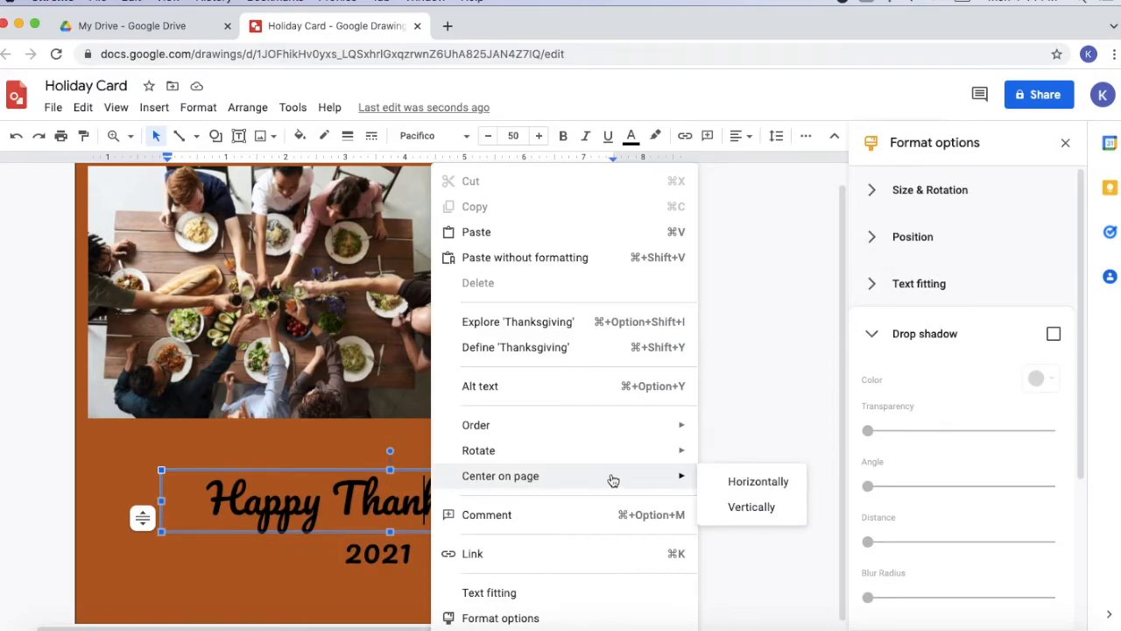
left_click(755, 487)
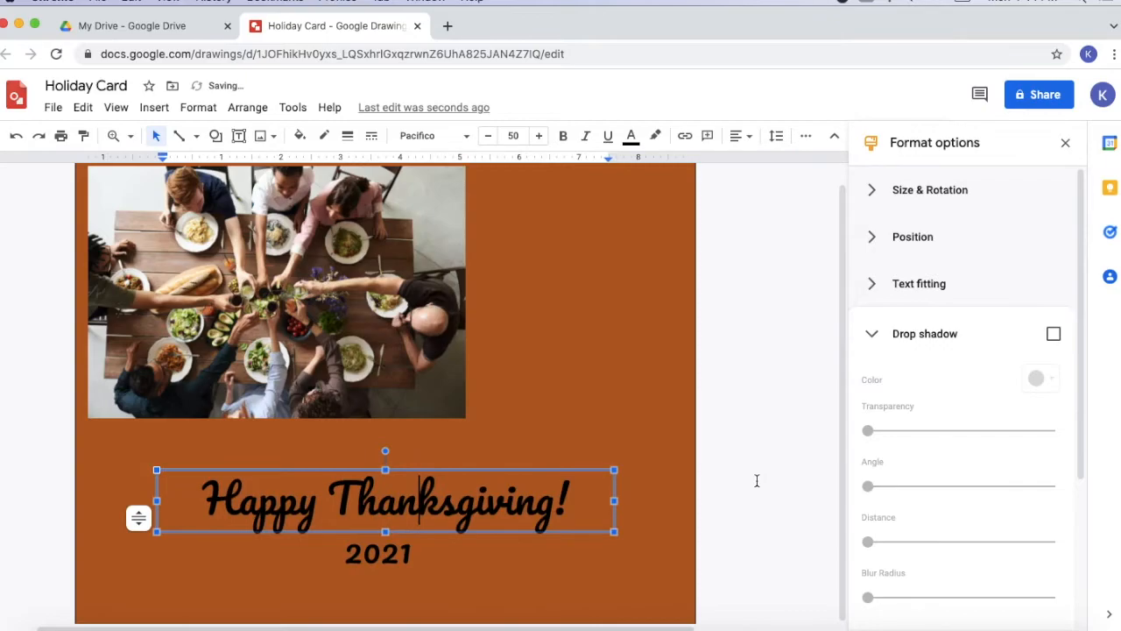
Step: Center the "2021" text box horizontally on the page and deselect it
left_click(392, 550)
right_click(391, 552)
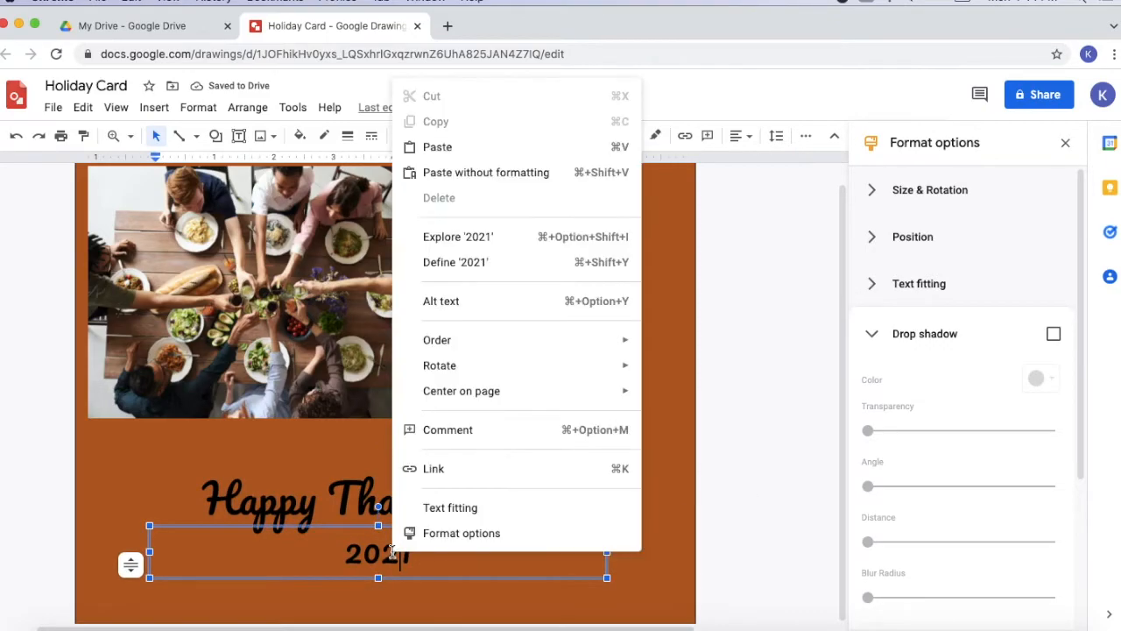
mouse_move(425, 389)
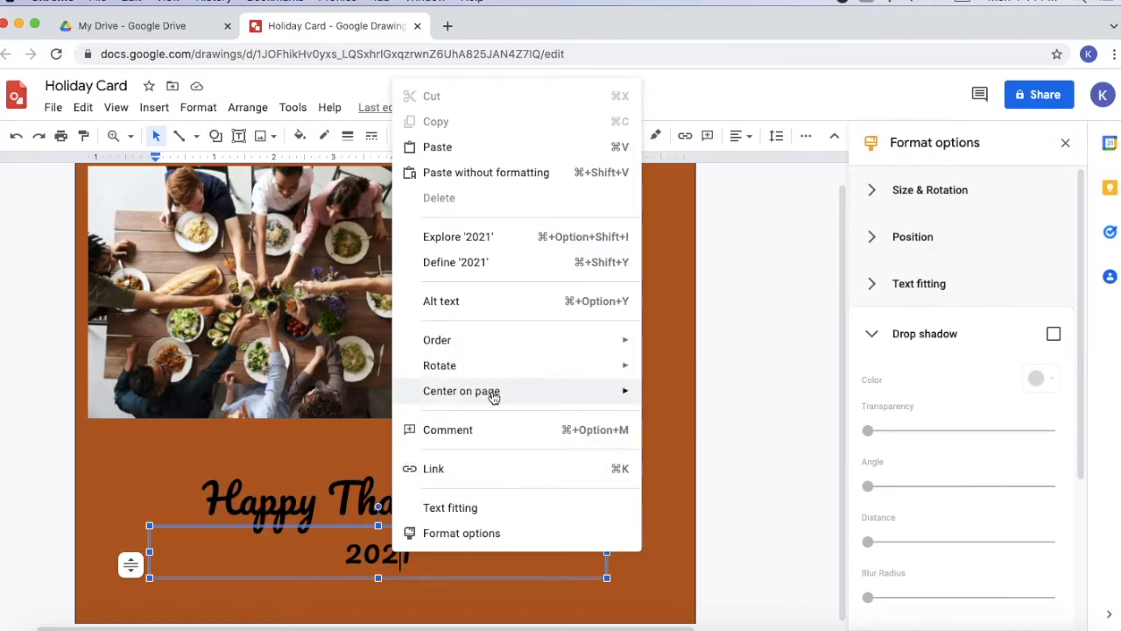
left_click(675, 395)
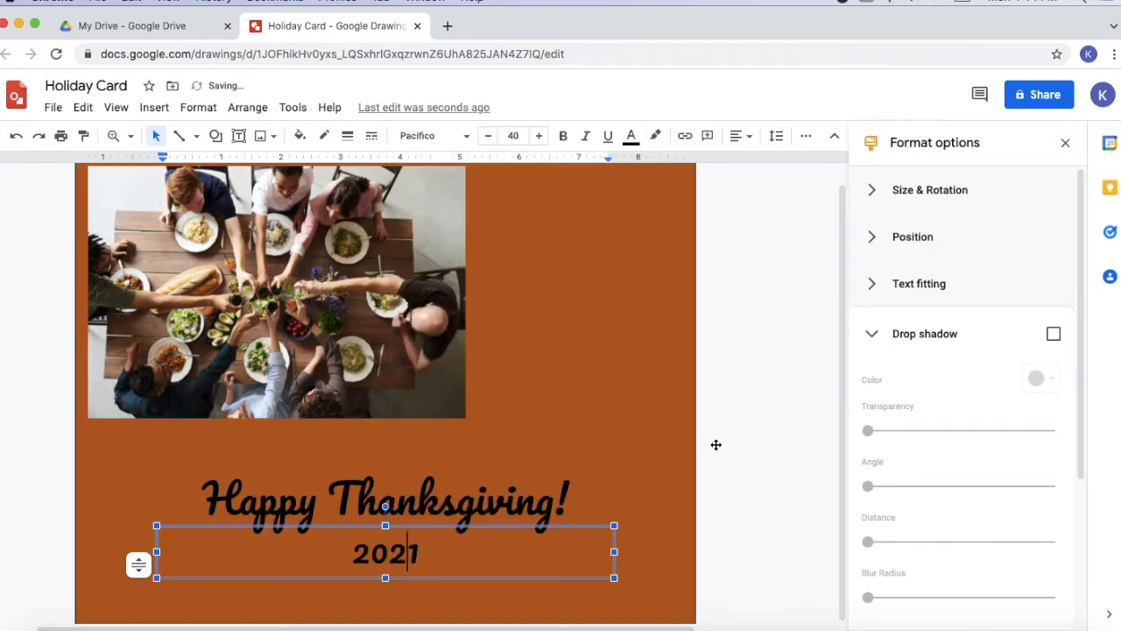
left_click(764, 447)
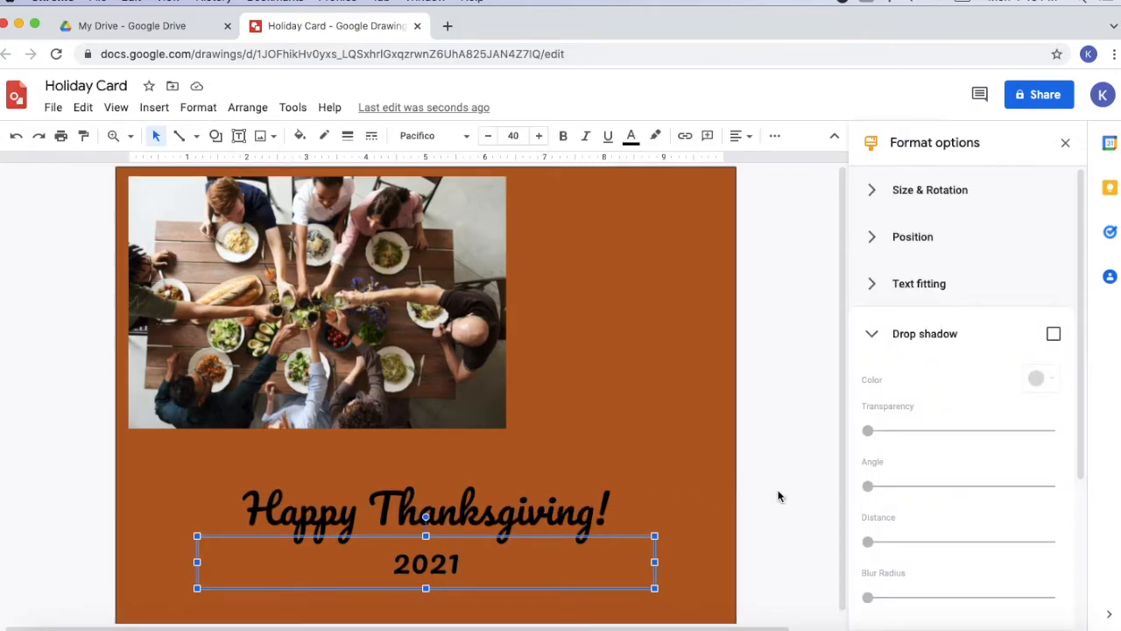
left_click(778, 496)
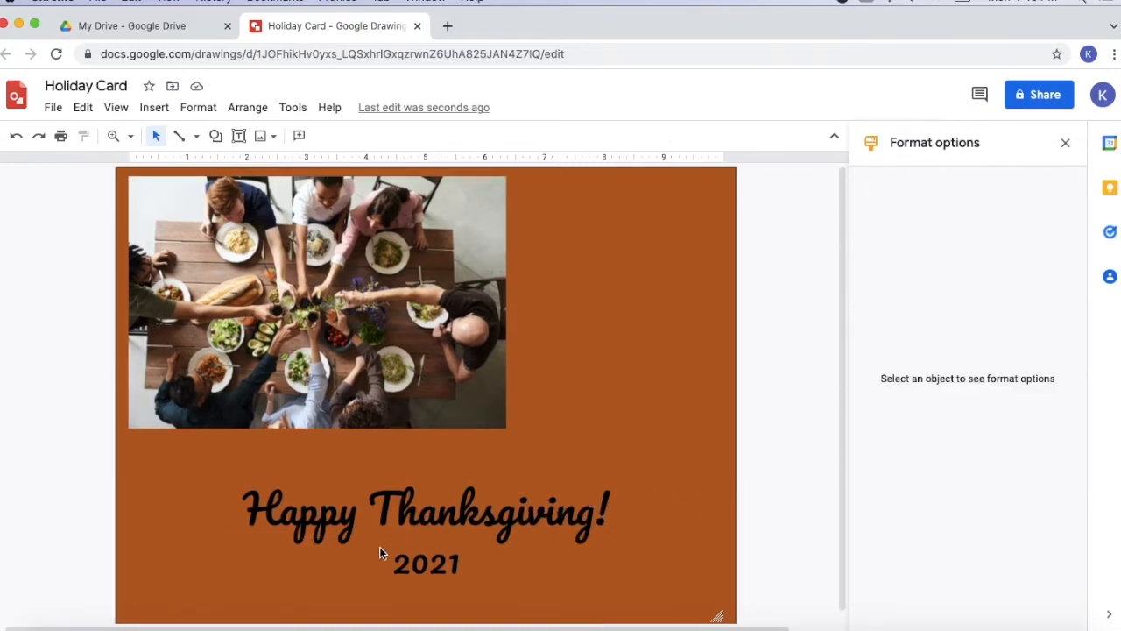
Step: Nudge the "2021" text box up slightly, closer to the "Happy Thanksgiving!" line
left_click(422, 562)
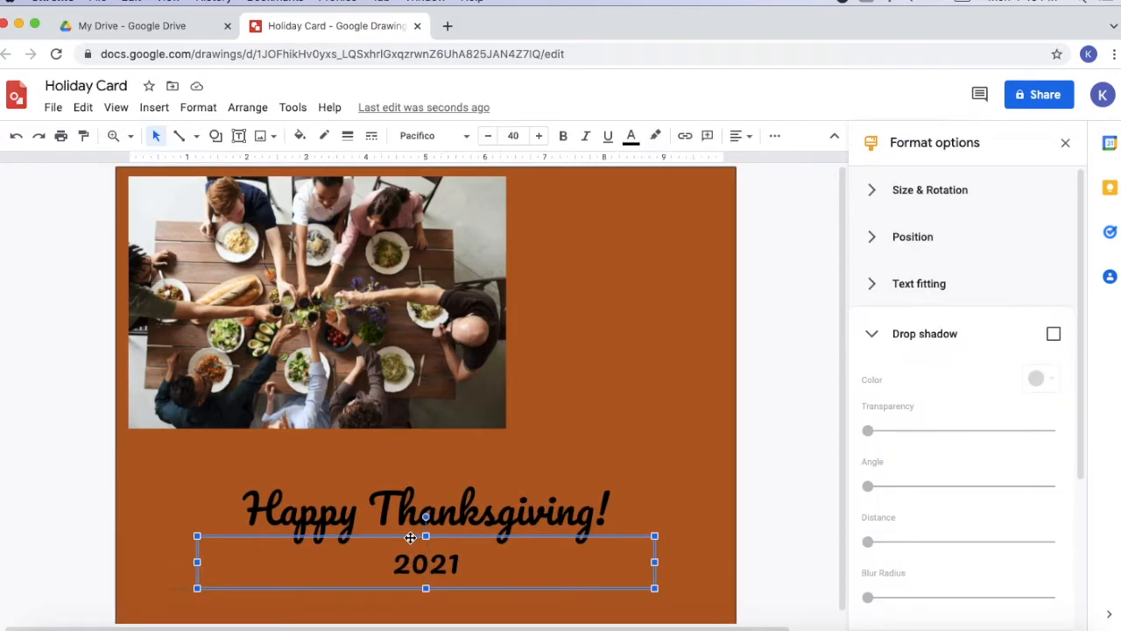
key("Up")
key("Up")
key("Up")
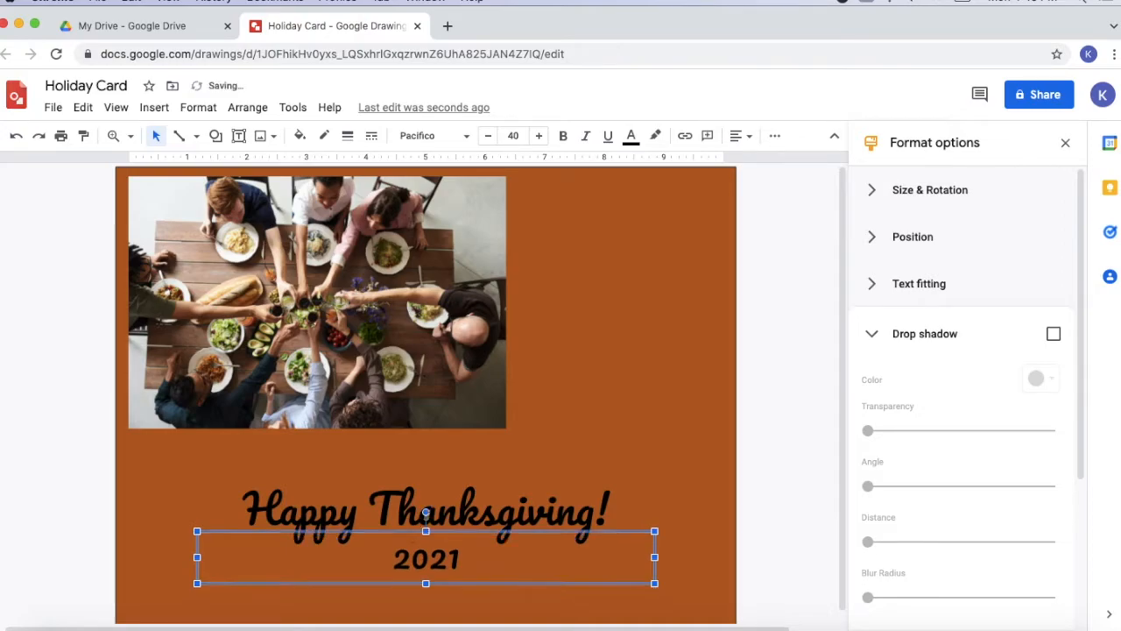
key("Up")
key("Up")
key("Up")
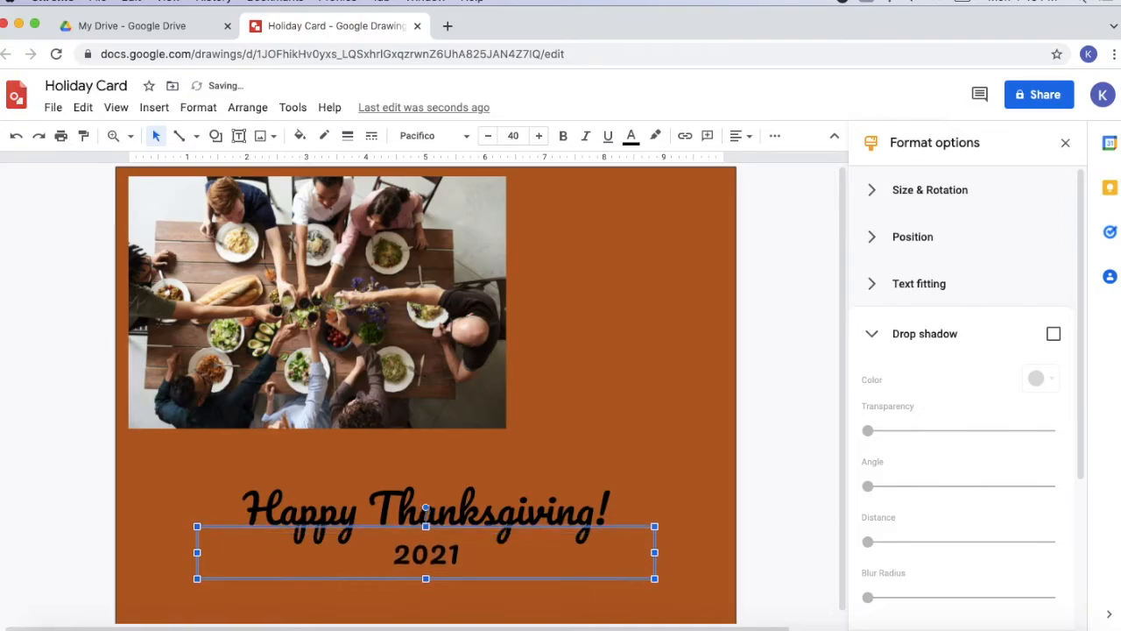